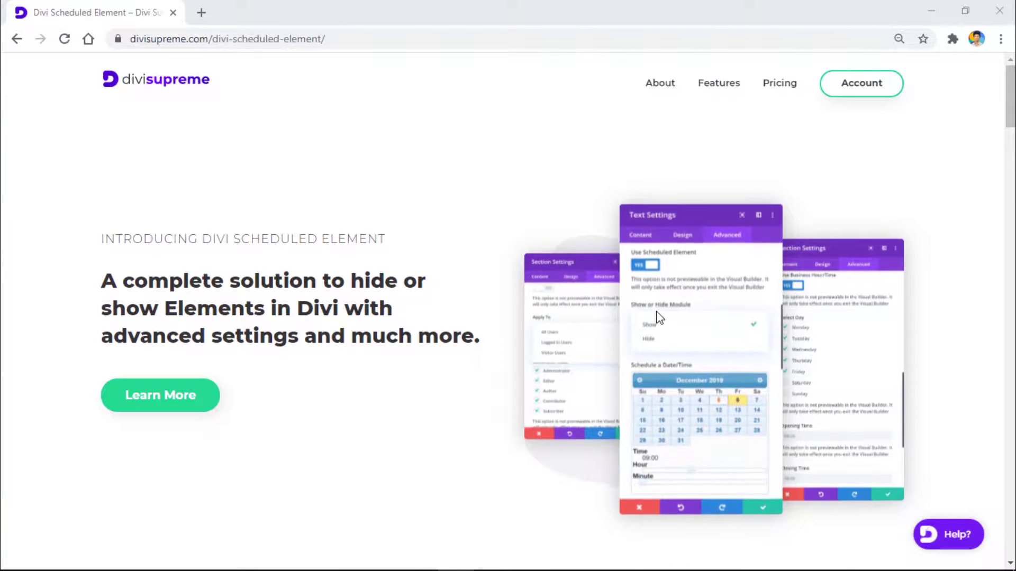
# Scroll past the Scheduled Element feature cards to the Personal, Professional and Agency pricing plans.
pyautogui.scroll(-3, 654, 316)
pyautogui.scroll(-10, 654, 322)
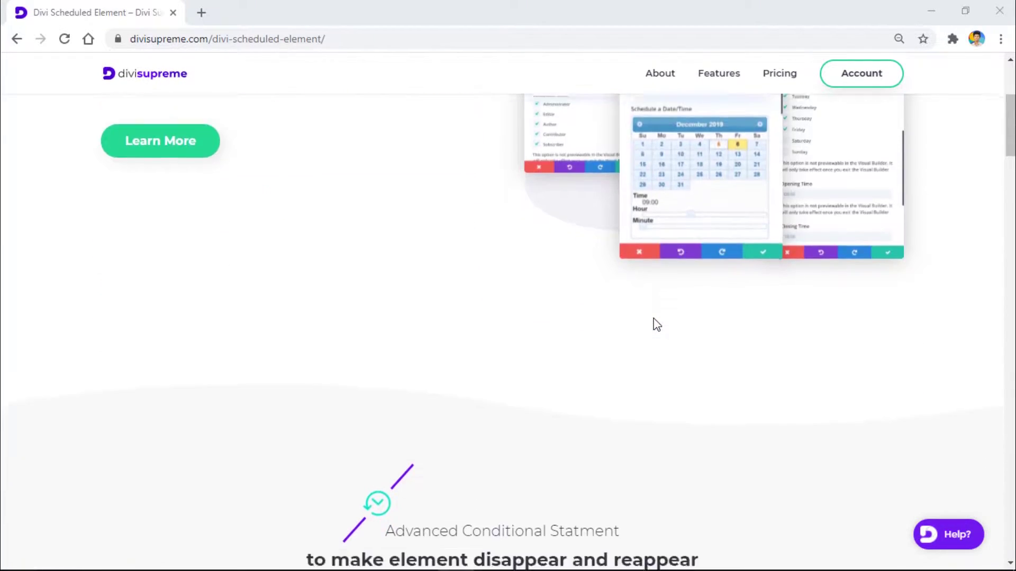
pyautogui.scroll(-12, 867, 274)
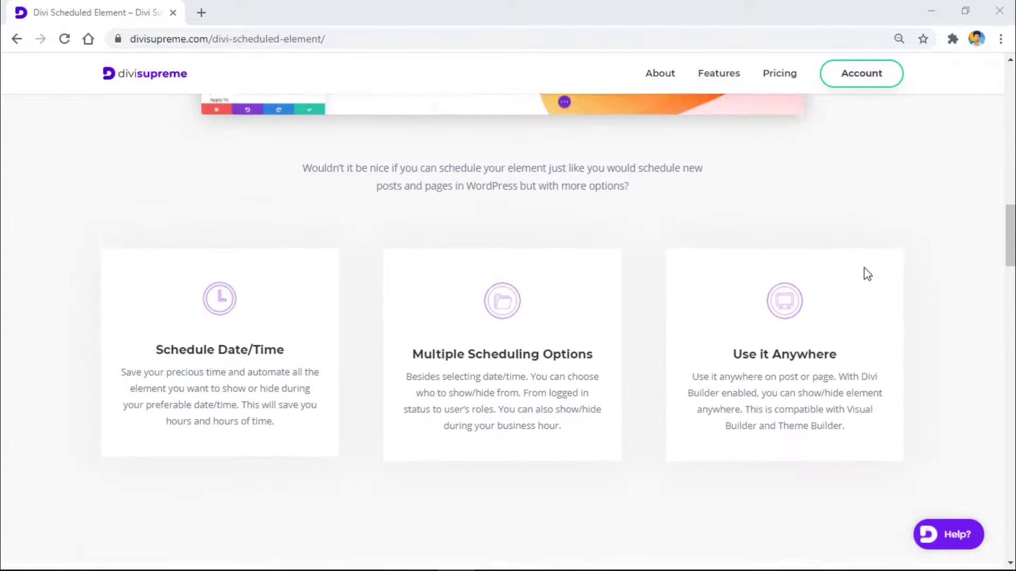
pyautogui.scroll(-2, 868, 275)
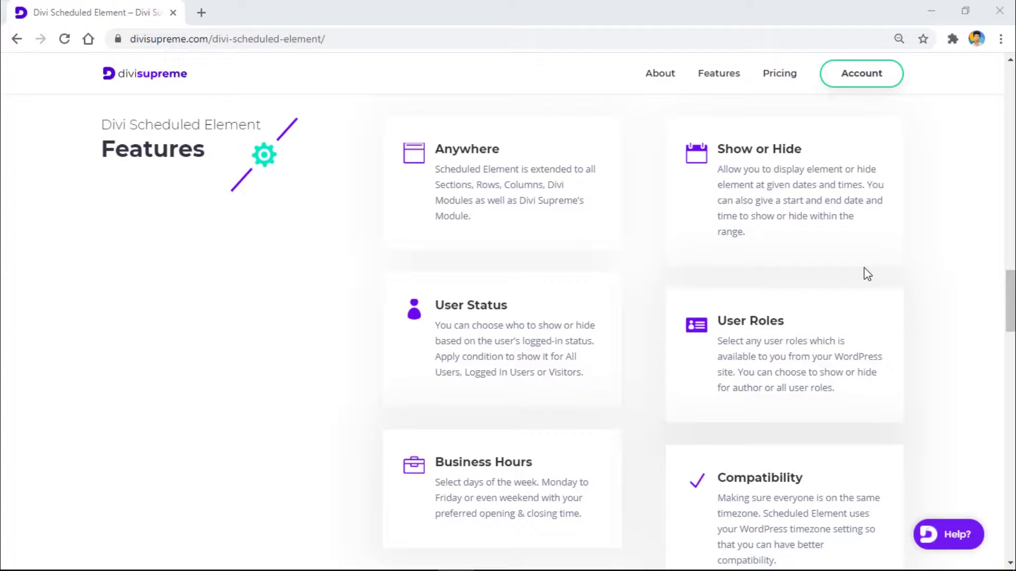
pyautogui.scroll(-1, 868, 274)
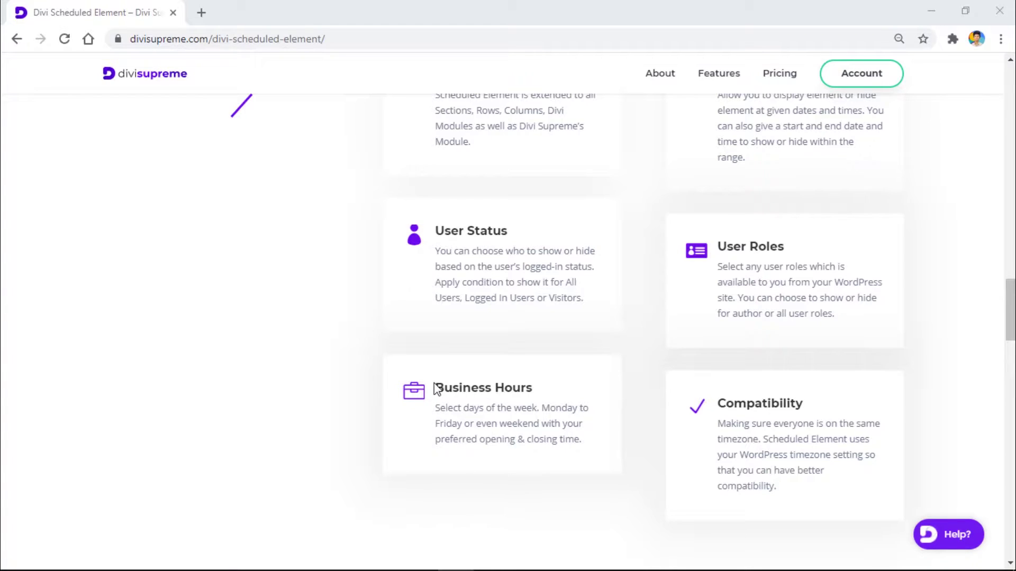
pyautogui.scroll(-2, 443, 435)
pyautogui.scroll(1, 465, 439)
pyautogui.scroll(-2, 467, 441)
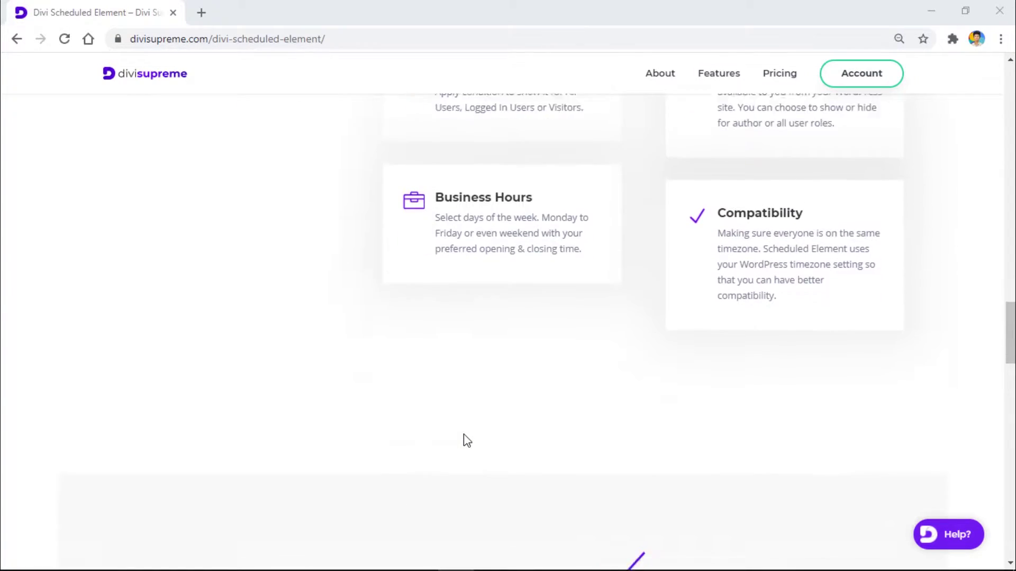
pyautogui.scroll(-1, 467, 441)
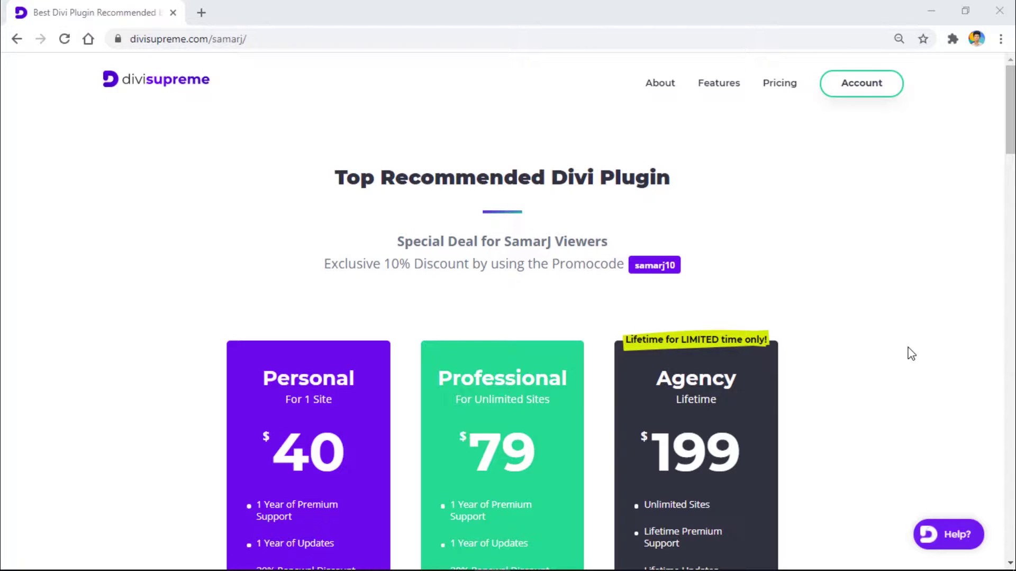
# Add the Agency lifetime plan to the cart and apply coupon 'samarj10' for a $179.10 total.
pyautogui.scroll(-4, 844, 324)
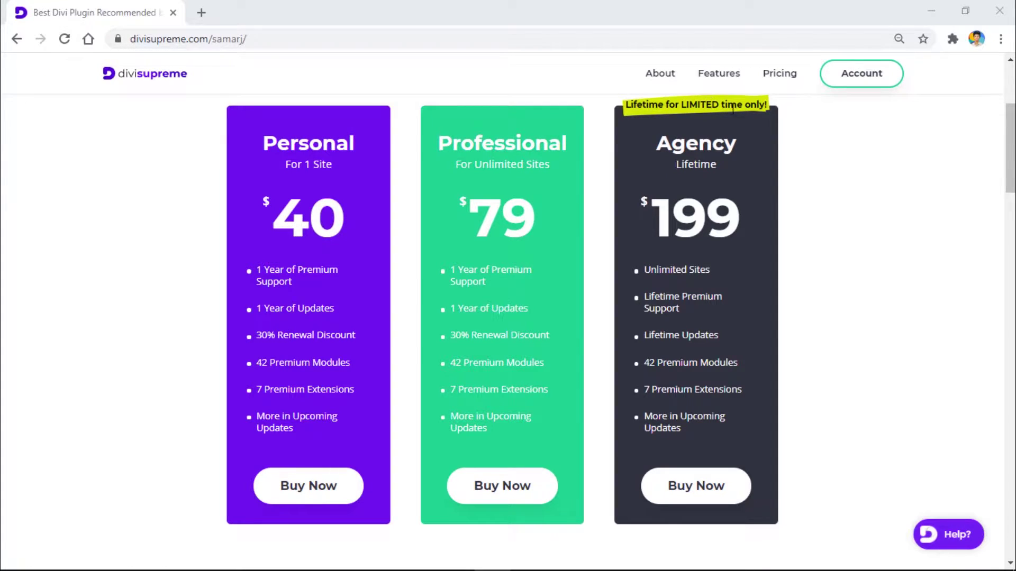
pyautogui.click(707, 484)
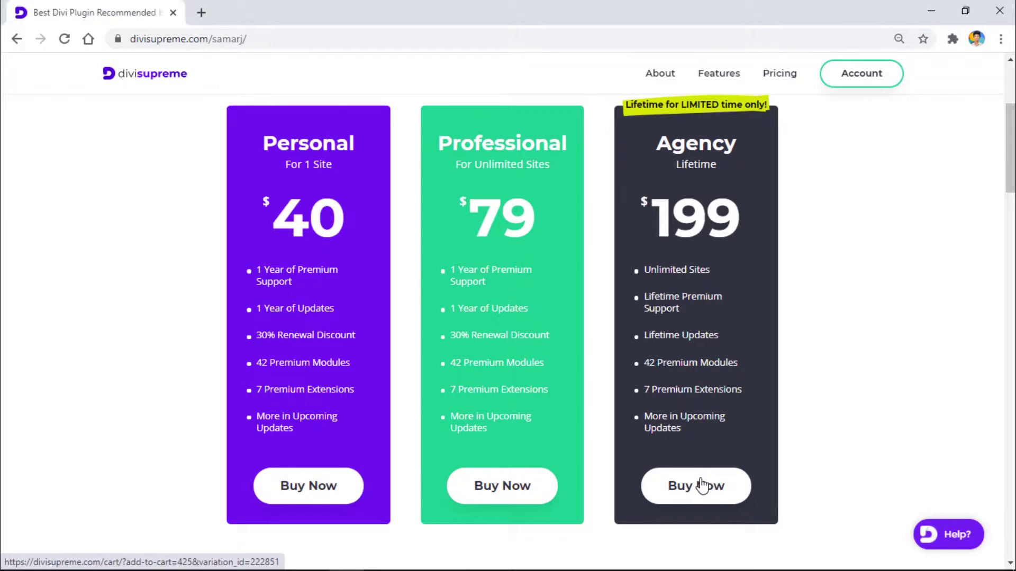
pyautogui.scroll(-2, 750, 357)
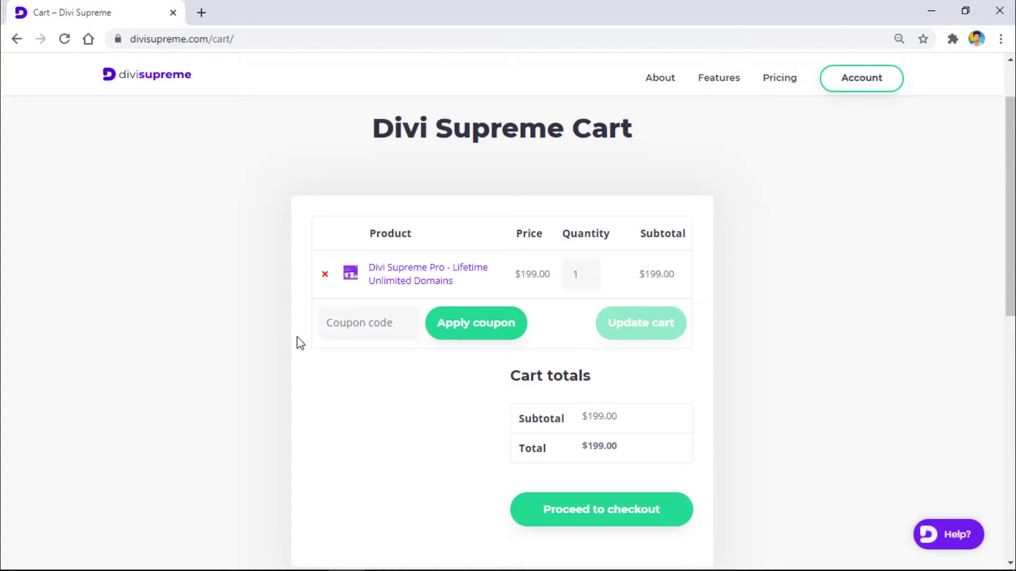
pyautogui.click(345, 315)
pyautogui.write('samarj10')
pyautogui.click(469, 311)
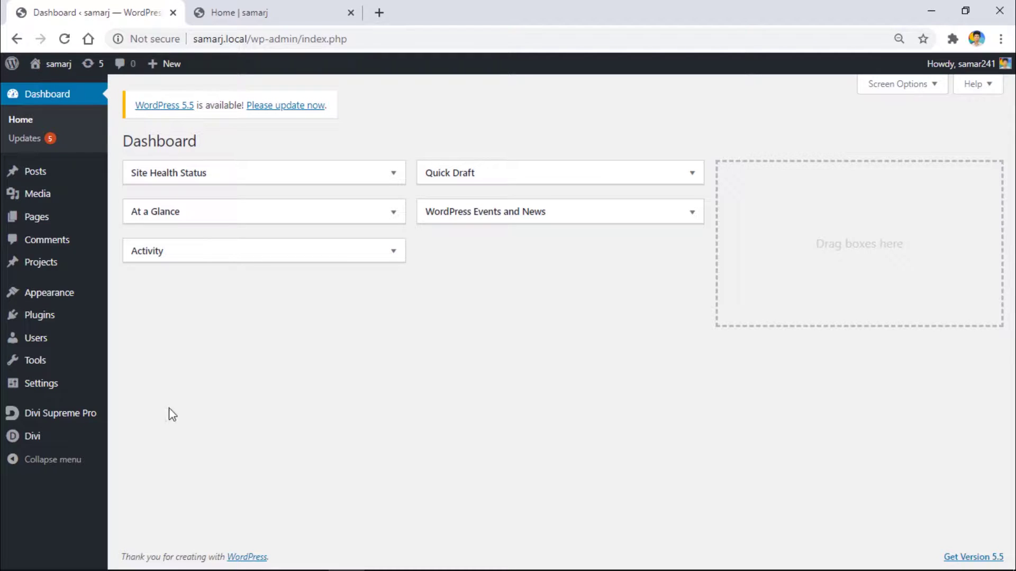
# Enable Scheduled Element in Divi Supreme Pro's General Settings and save the changes.
pyautogui.click(83, 423)
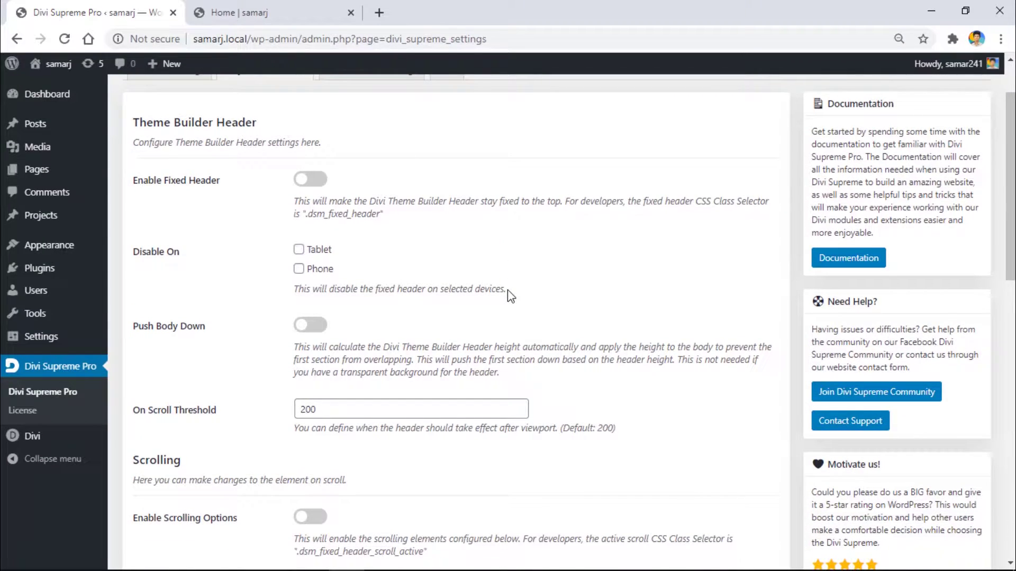
pyautogui.click(164, 150)
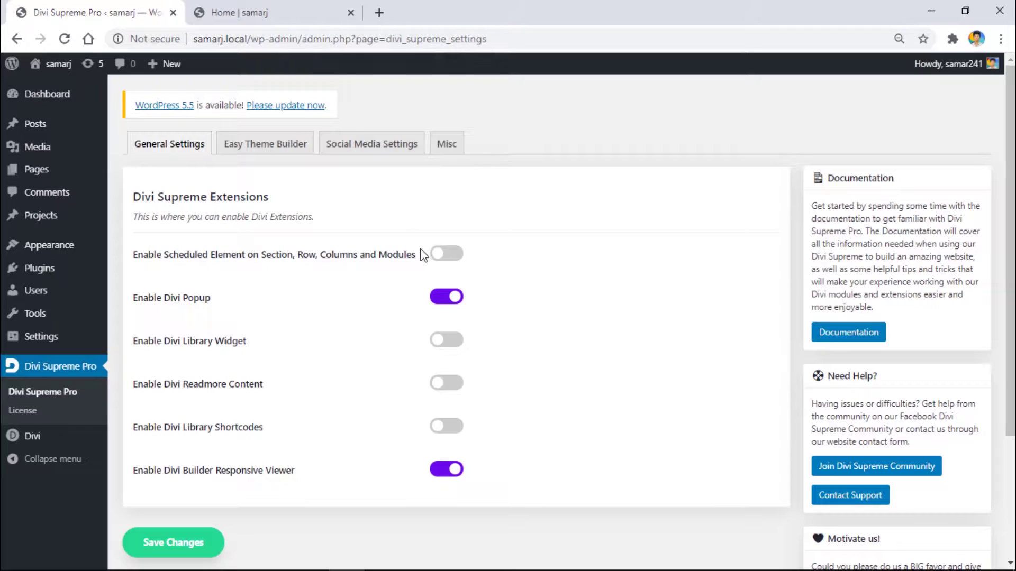
pyautogui.click(434, 260)
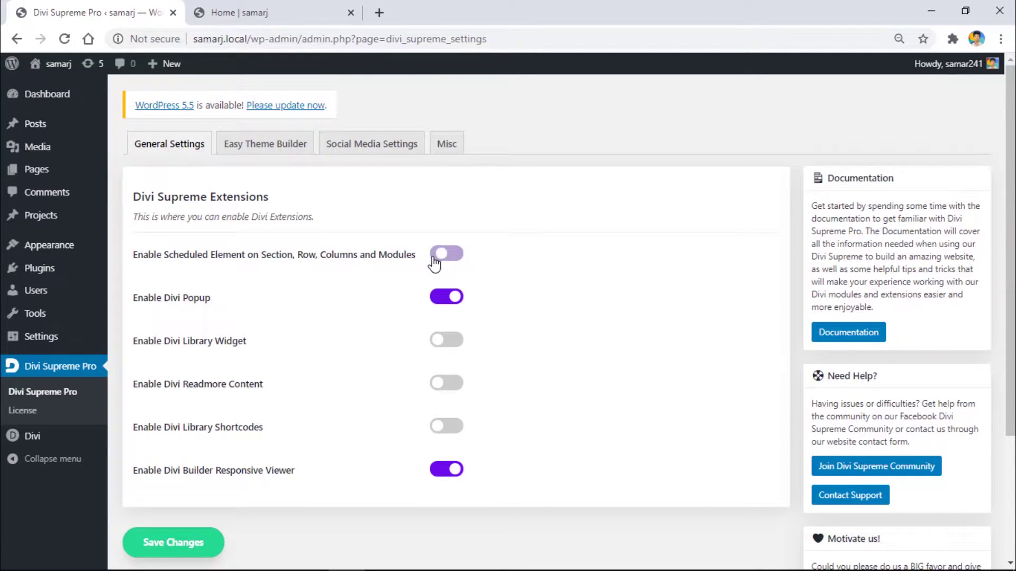
pyautogui.click(196, 542)
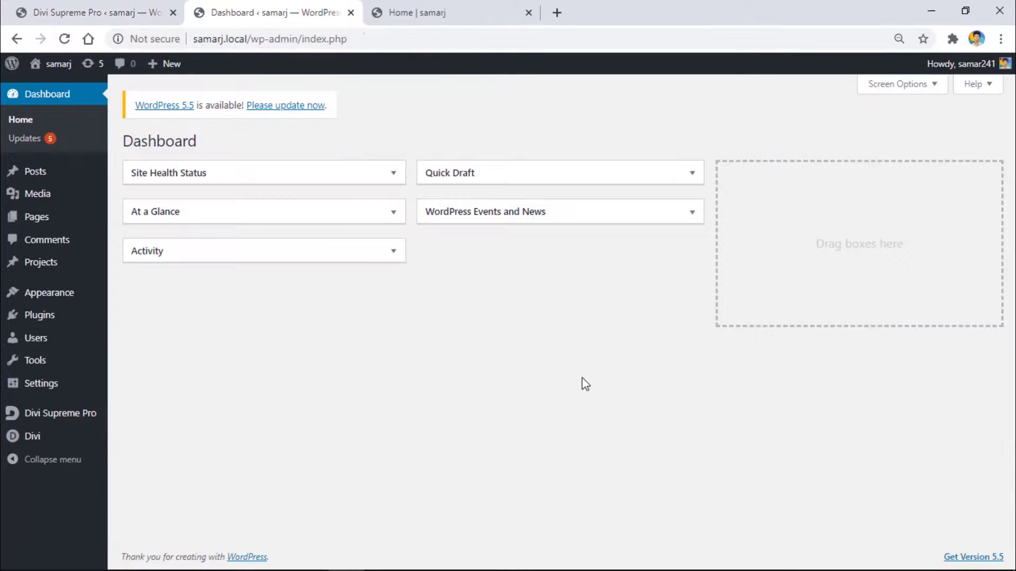
# Set the WordPress timezone to Karachi, save, and return to the Home page in the builder.
pyautogui.click(62, 387)
pyautogui.scroll(-8, 193, 339)
pyautogui.scroll(3, 217, 301)
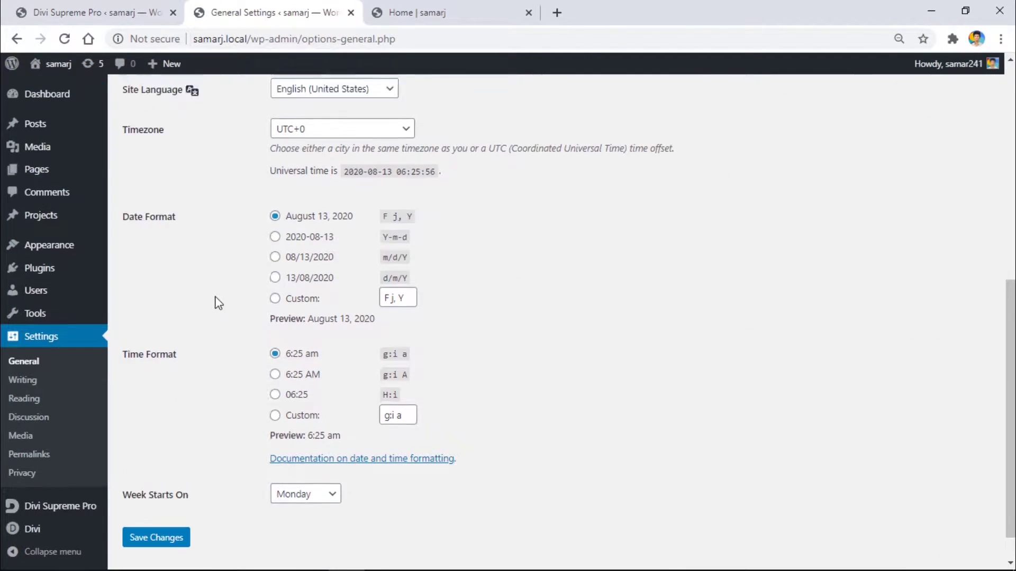
pyautogui.click(299, 260)
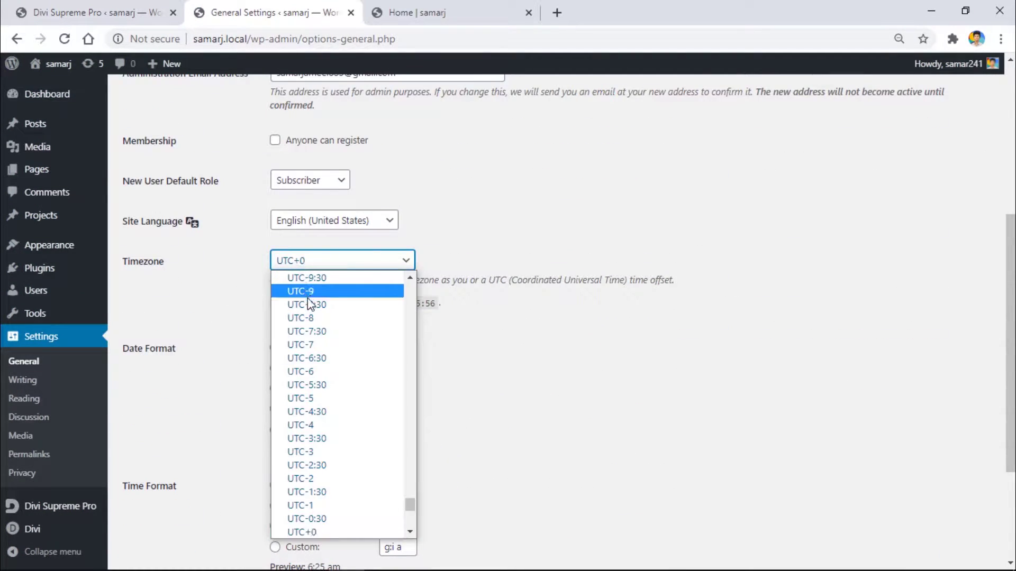
pyautogui.scroll(15, 312, 308)
pyautogui.scroll(5, 328, 312)
pyautogui.write('karachi')
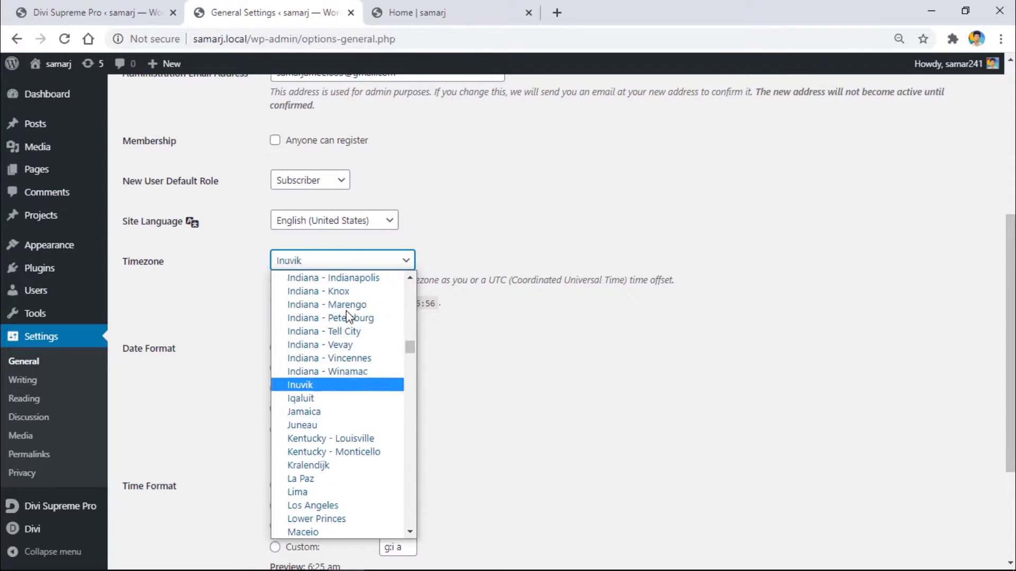
pyautogui.press('Return')
pyautogui.scroll(-3, 185, 517)
pyautogui.click(185, 519)
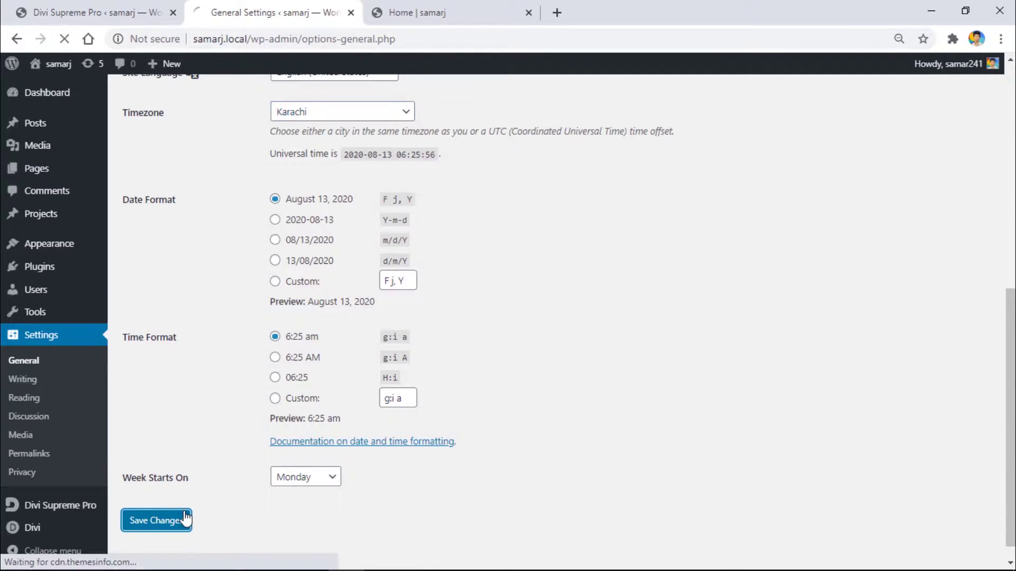
pyautogui.click(350, 12)
pyautogui.click(233, 11)
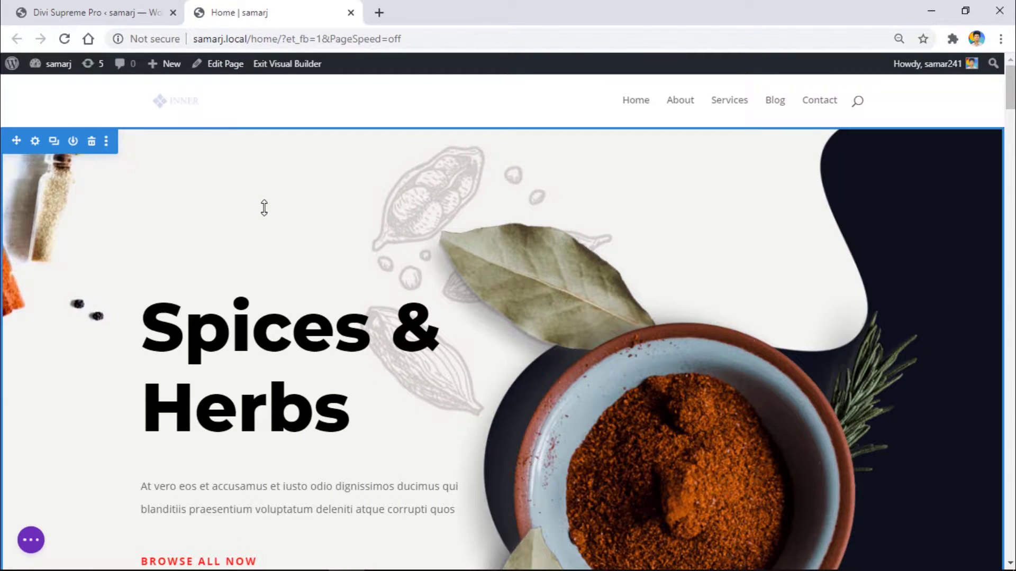
# Open the 10% Off column's settings in the Spice Club row and expand Advanced > Visibility.
pyautogui.scroll(-6, 350, 252)
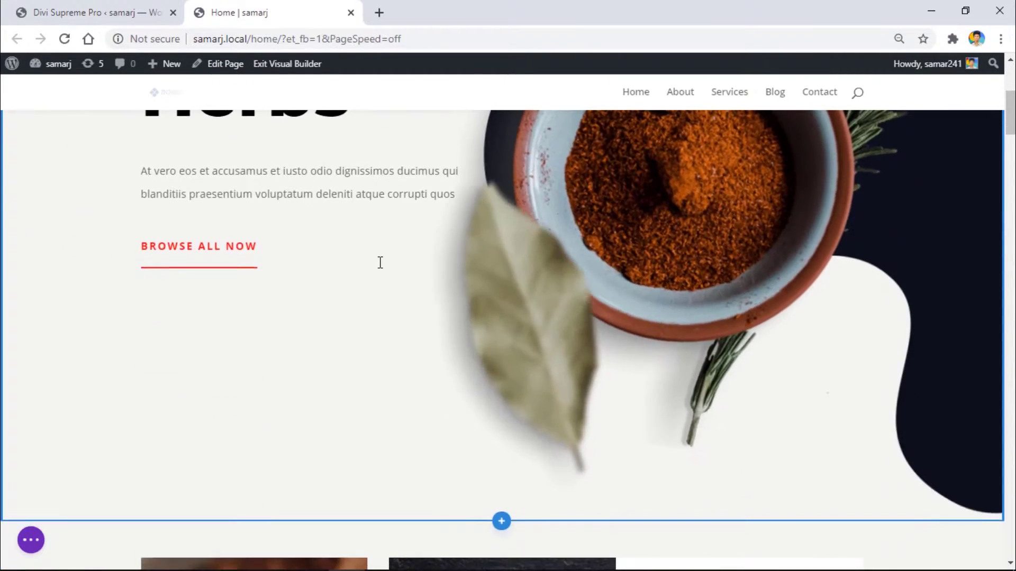
pyautogui.scroll(-13, 380, 262)
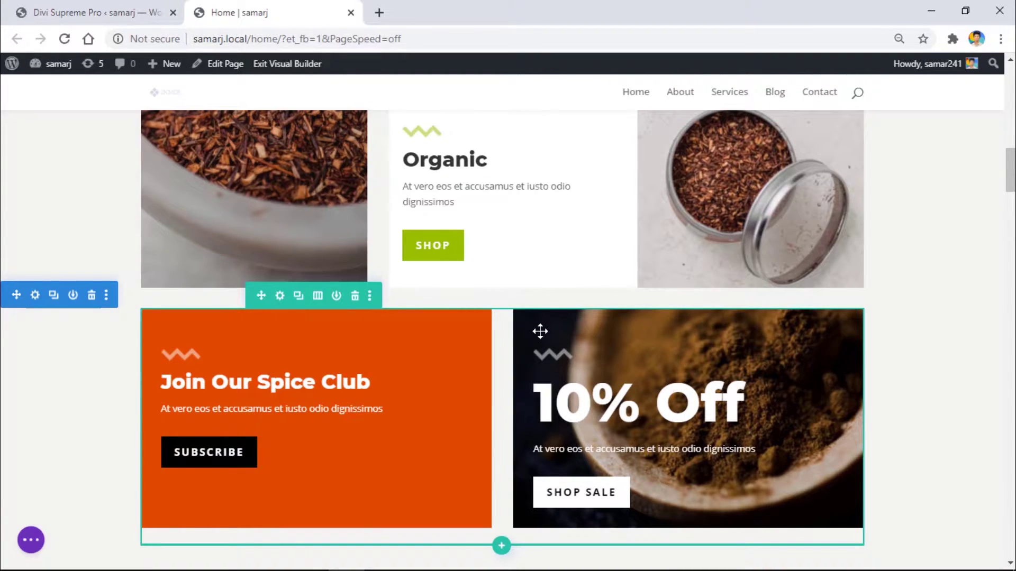
pyautogui.click(280, 296)
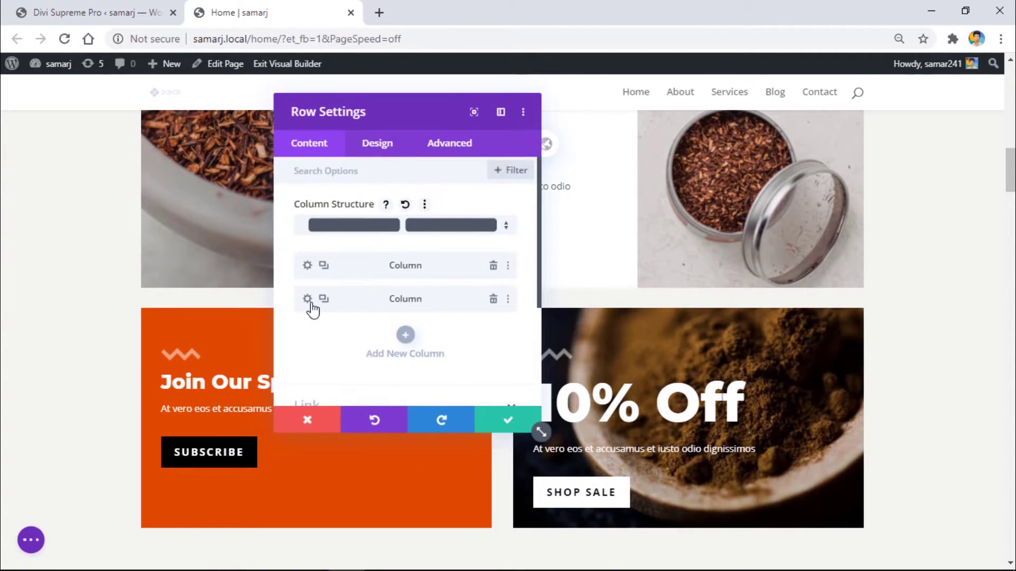
pyautogui.click(306, 299)
pyautogui.click(449, 144)
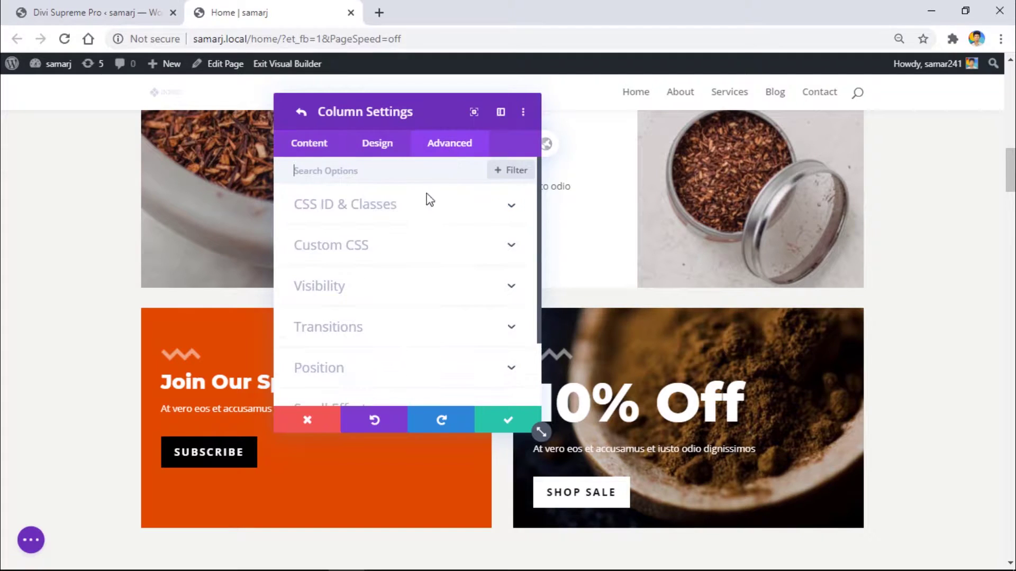
pyautogui.click(358, 297)
pyautogui.scroll(-2, 361, 295)
pyautogui.scroll(-1, 360, 290)
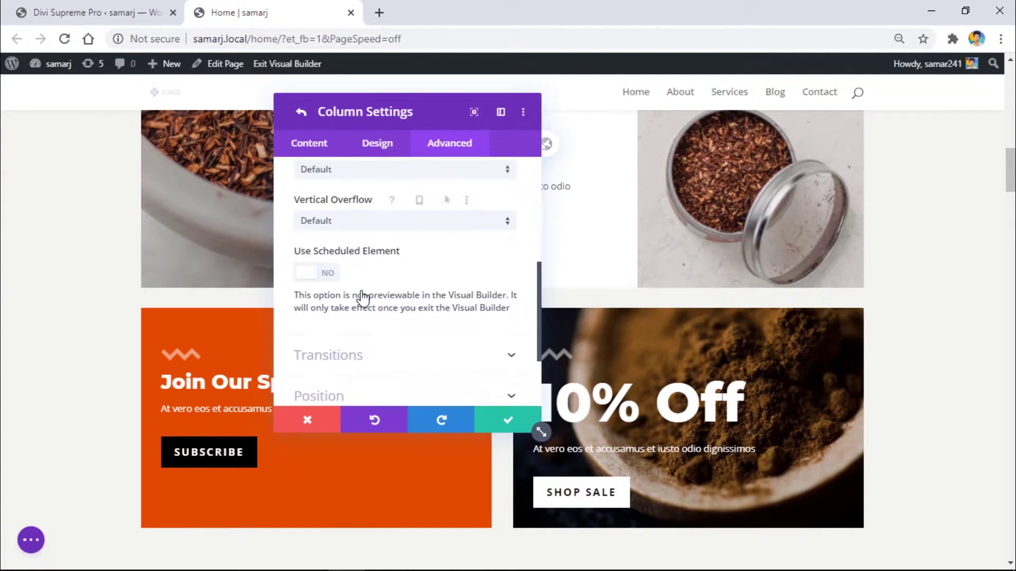
# Turn on Use Scheduled Element and set the column's start to 13 August 2020, 11:25.
pyautogui.click(324, 273)
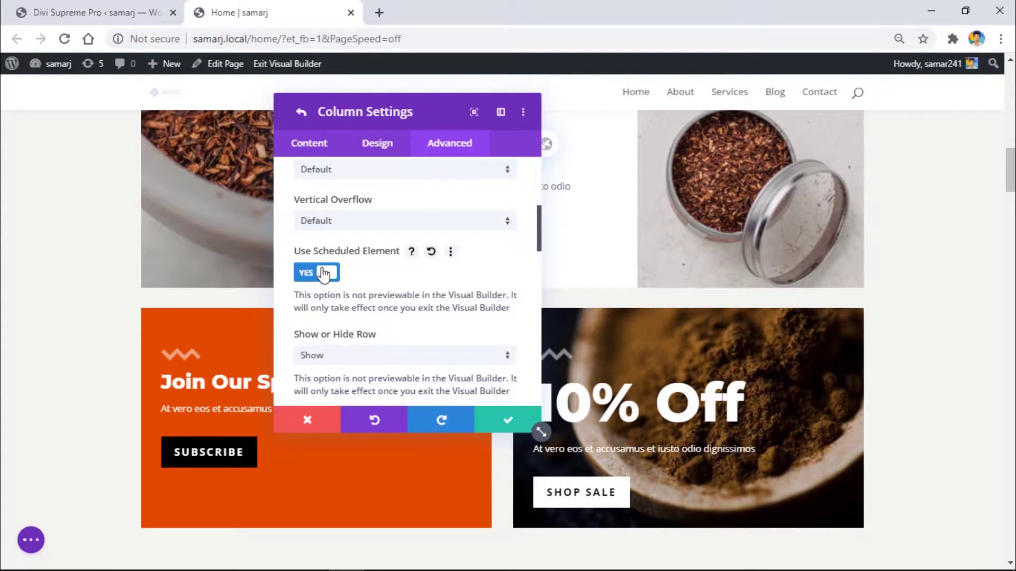
pyautogui.scroll(-1, 438, 256)
pyautogui.scroll(-1, 386, 252)
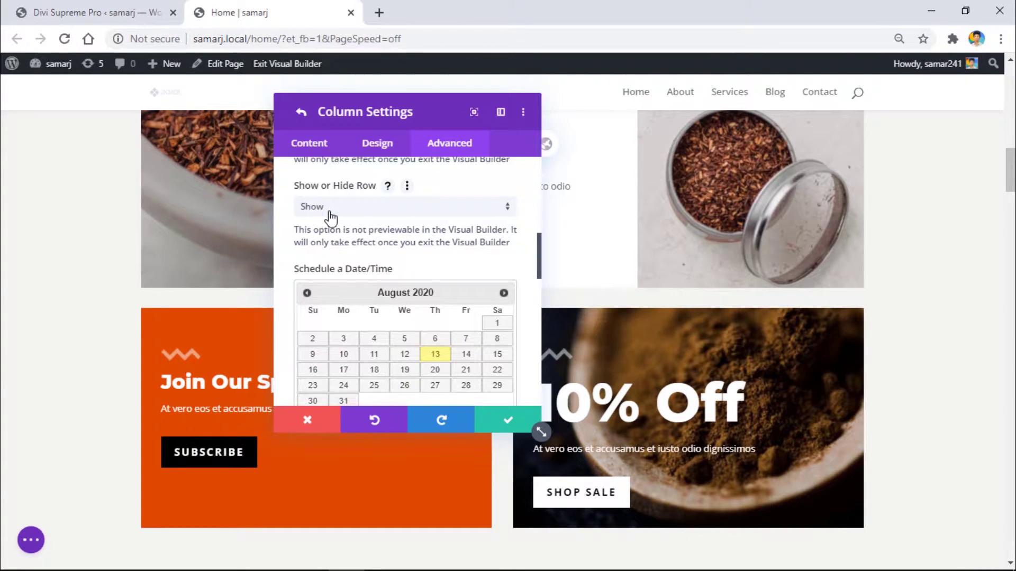
pyautogui.scroll(-1, 331, 215)
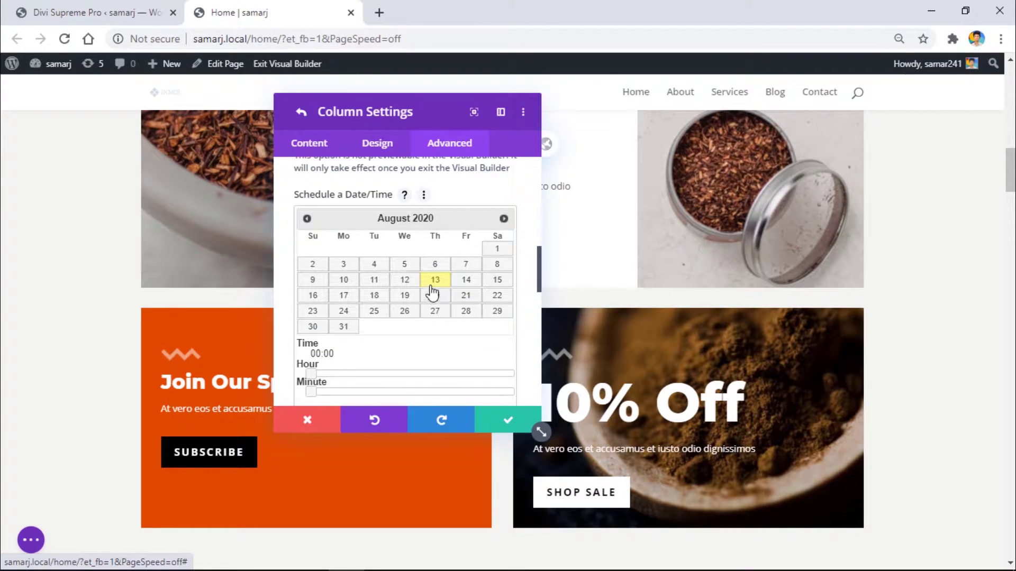
pyautogui.scroll(-2, 405, 333)
pyautogui.scroll(1, 386, 267)
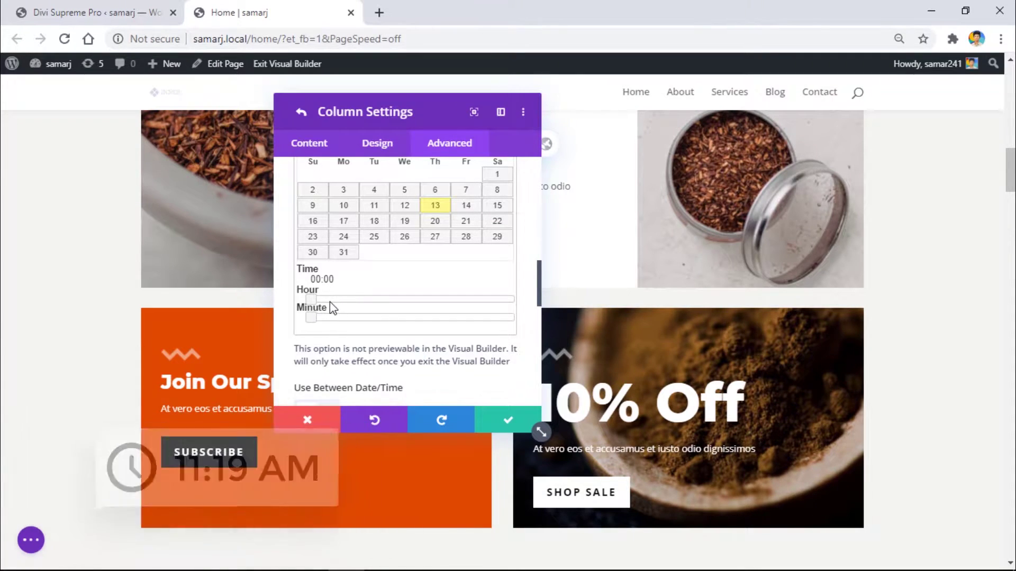
pyautogui.moveTo(312, 300); pyautogui.dragTo(407, 300)
pyautogui.moveTo(311, 318); pyautogui.dragTo(398, 321)
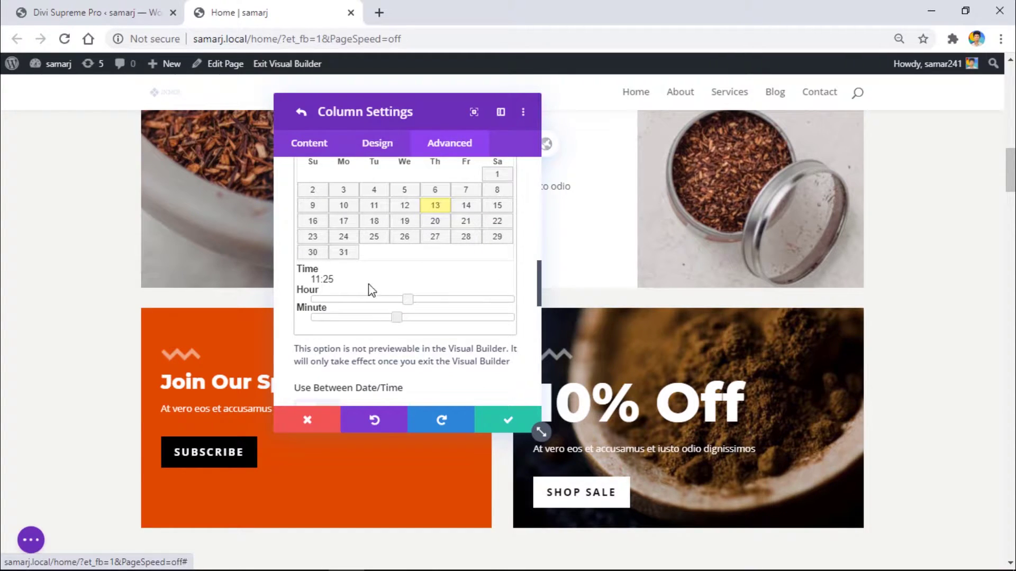
pyautogui.scroll(-1, 417, 259)
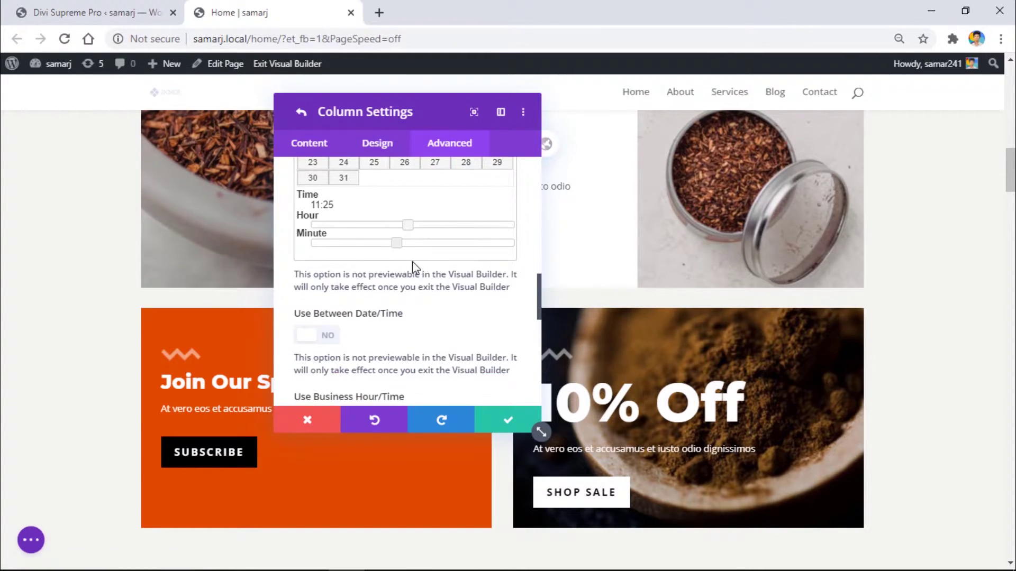
# Turn on Use Between Date/Time and set the schedule's end time to 11:30.
pyautogui.click(313, 334)
pyautogui.scroll(-3, 469, 275)
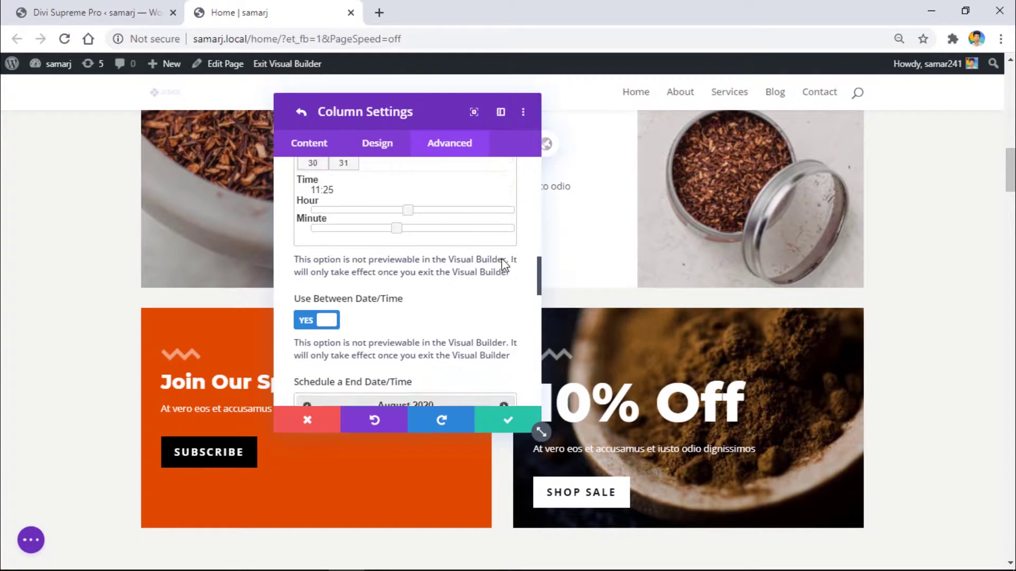
pyautogui.scroll(-2, 421, 320)
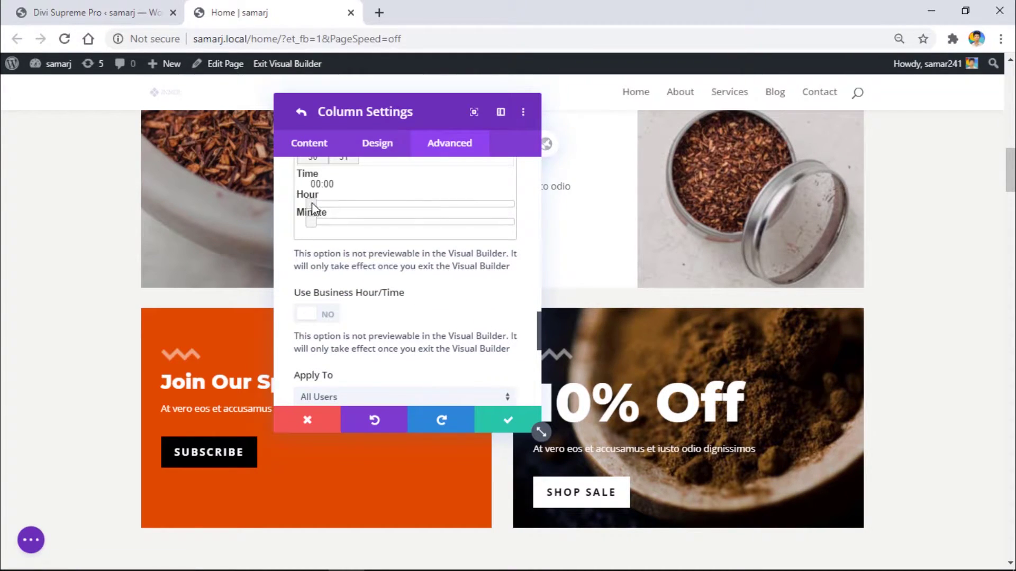
pyautogui.moveTo(312, 206); pyautogui.dragTo(417, 223)
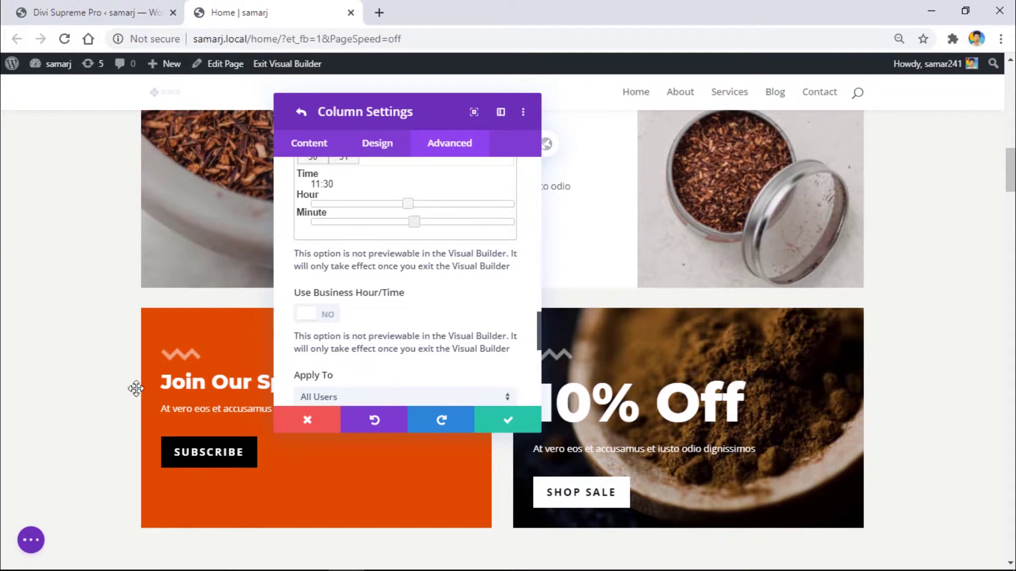
pyautogui.scroll(4, 418, 228)
pyautogui.scroll(3, 392, 229)
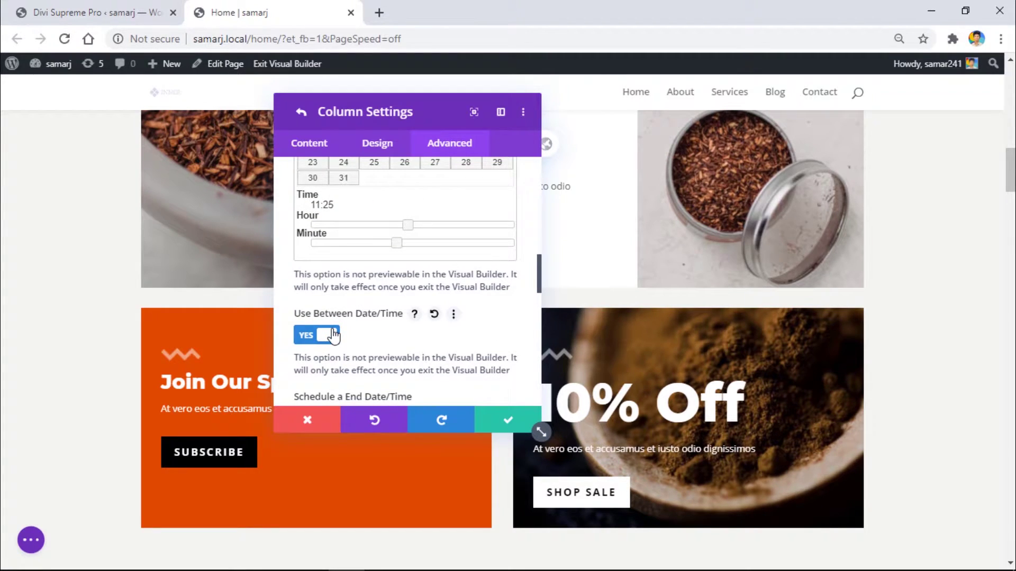
pyautogui.scroll(5, 333, 335)
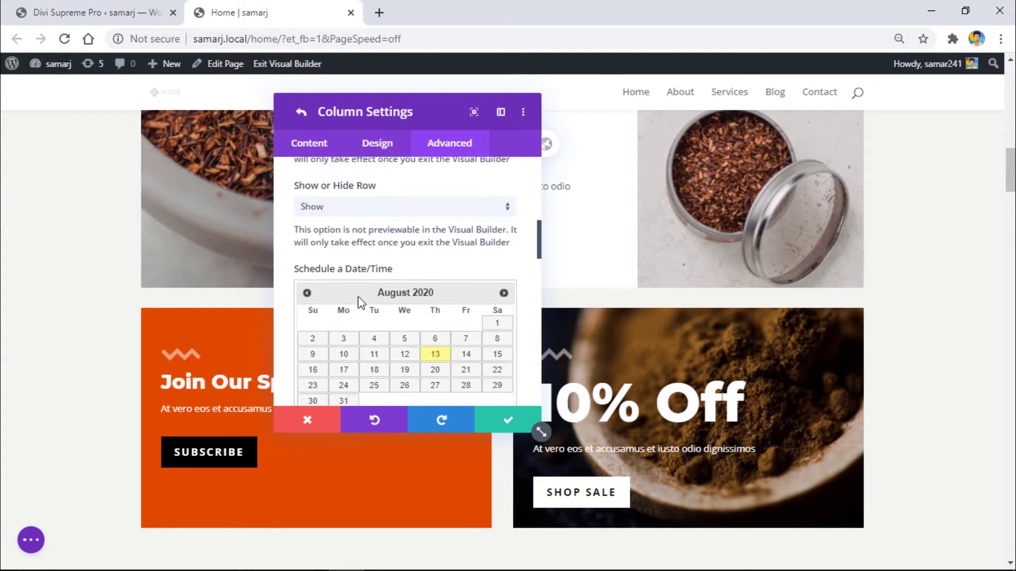
pyautogui.scroll(3, 359, 300)
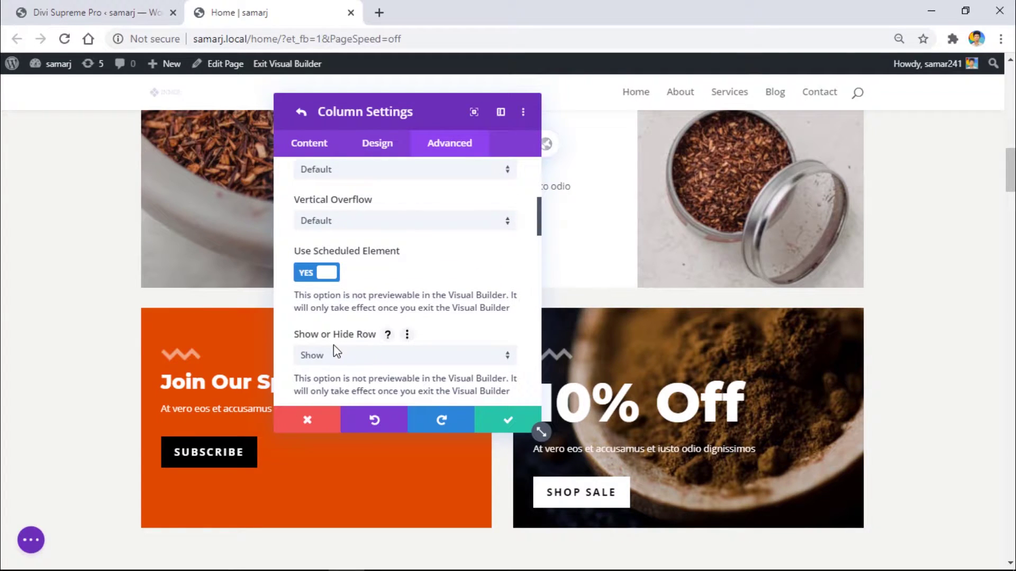
pyautogui.scroll(-2, 344, 354)
# Keep Show or Hide Row set to Show for the scheduled window.
pyautogui.click(344, 282)
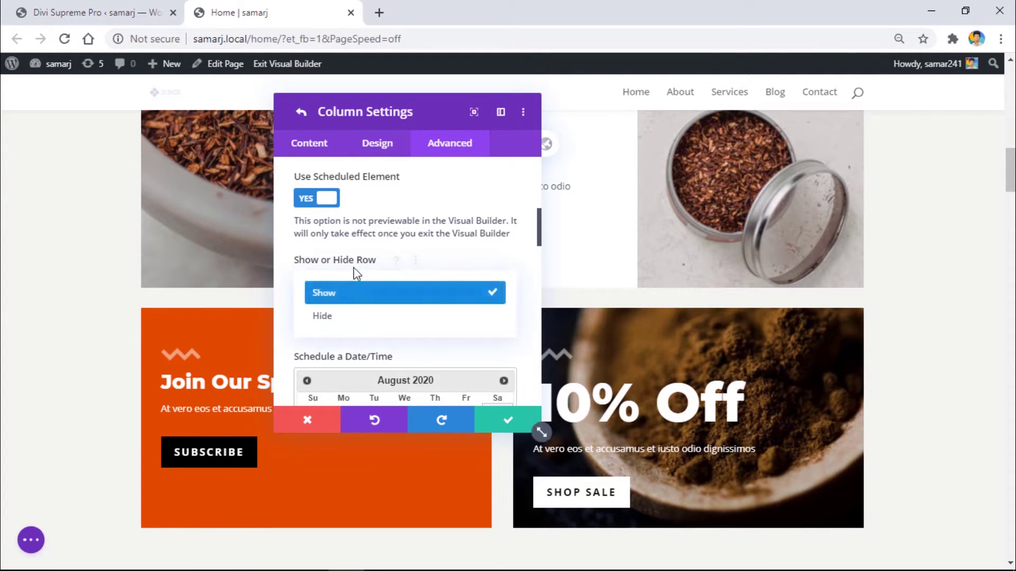
pyautogui.click(448, 249)
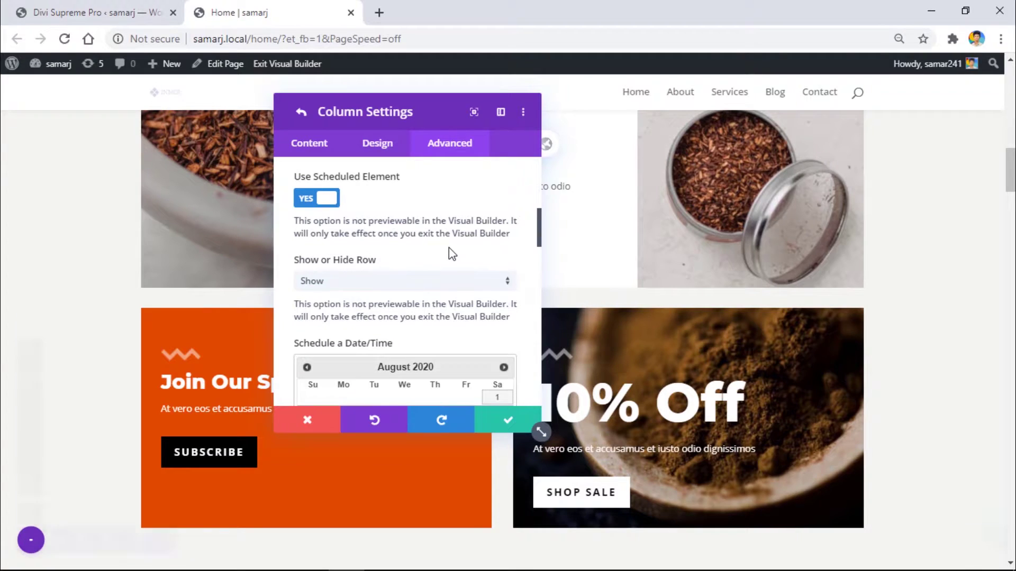
pyautogui.scroll(-2, 449, 259)
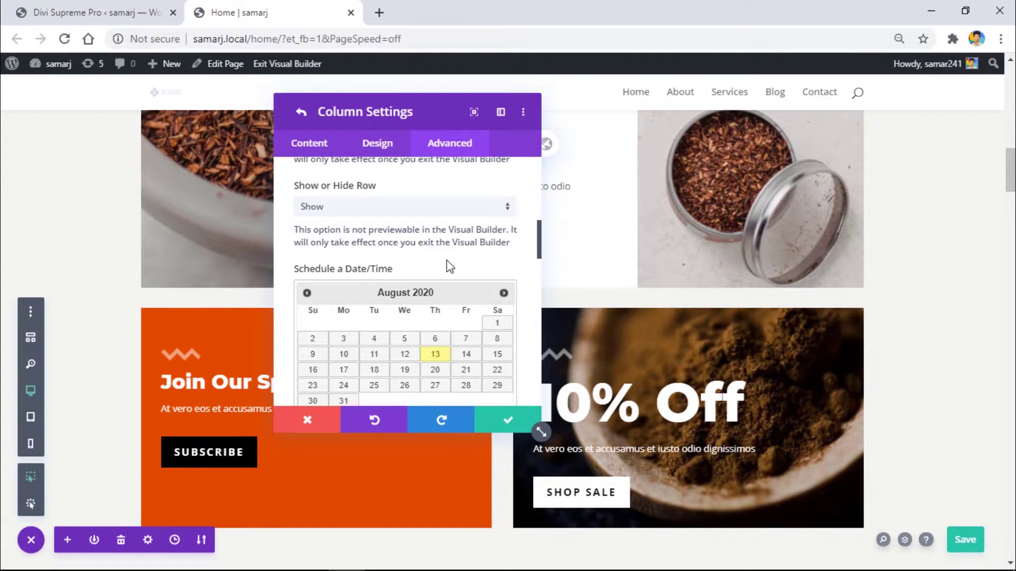
pyautogui.scroll(-4, 455, 256)
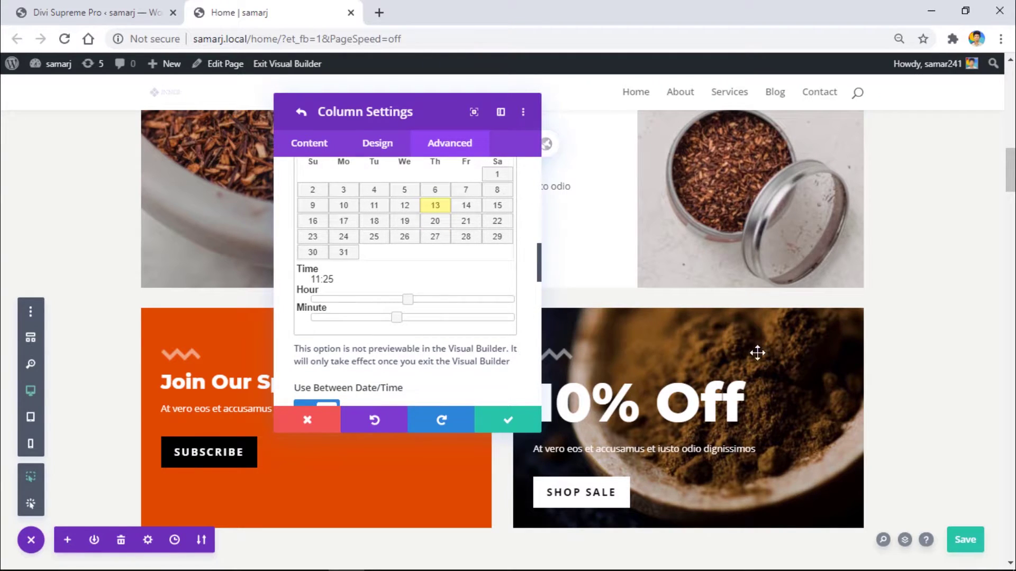
pyautogui.scroll(-3, 426, 279)
pyautogui.scroll(-7, 424, 274)
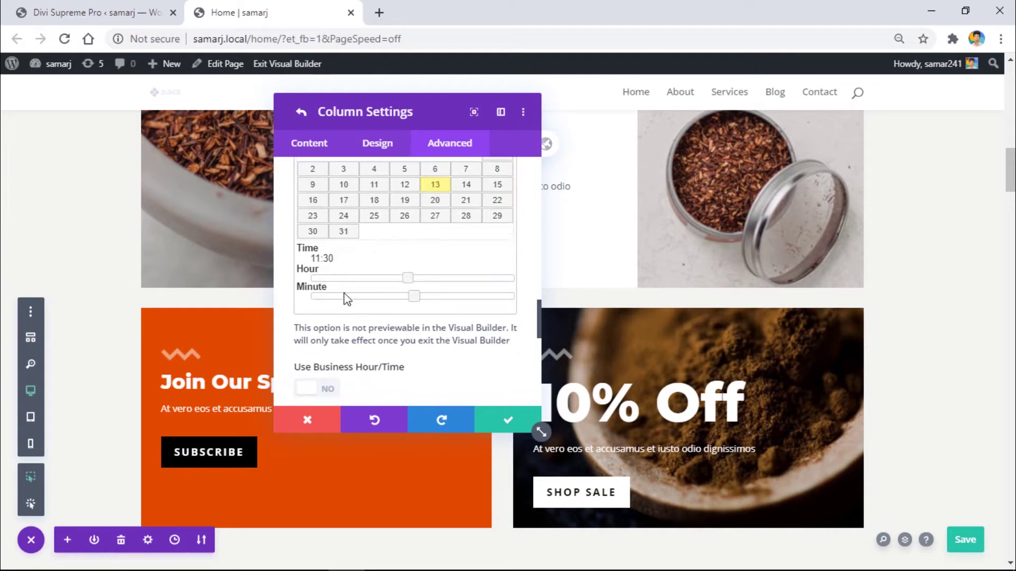
# Exit the builder, check the Spice Club row against the system clock, and reload at 11:25.
pyautogui.click(310, 68)
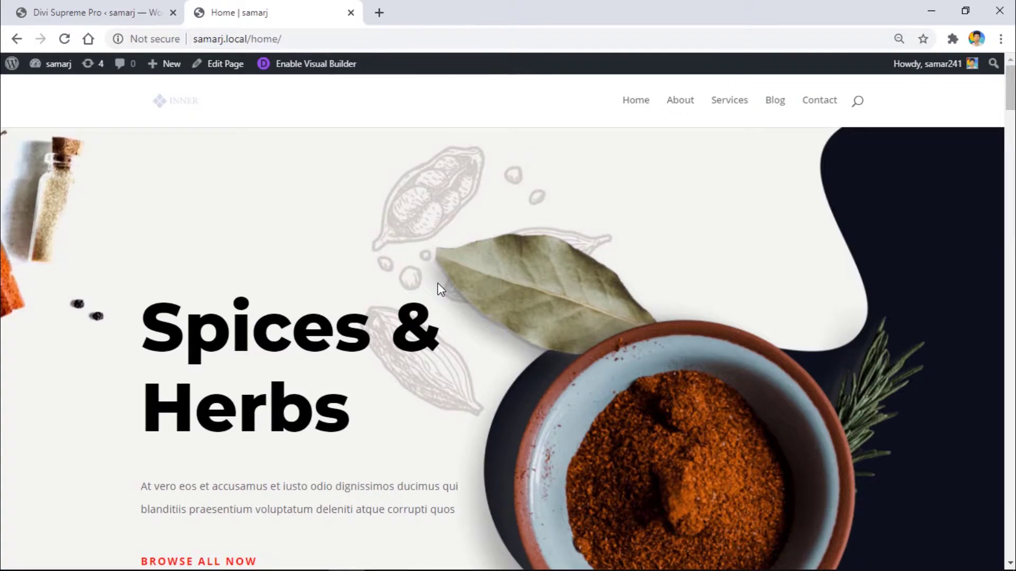
pyautogui.scroll(-2, 437, 284)
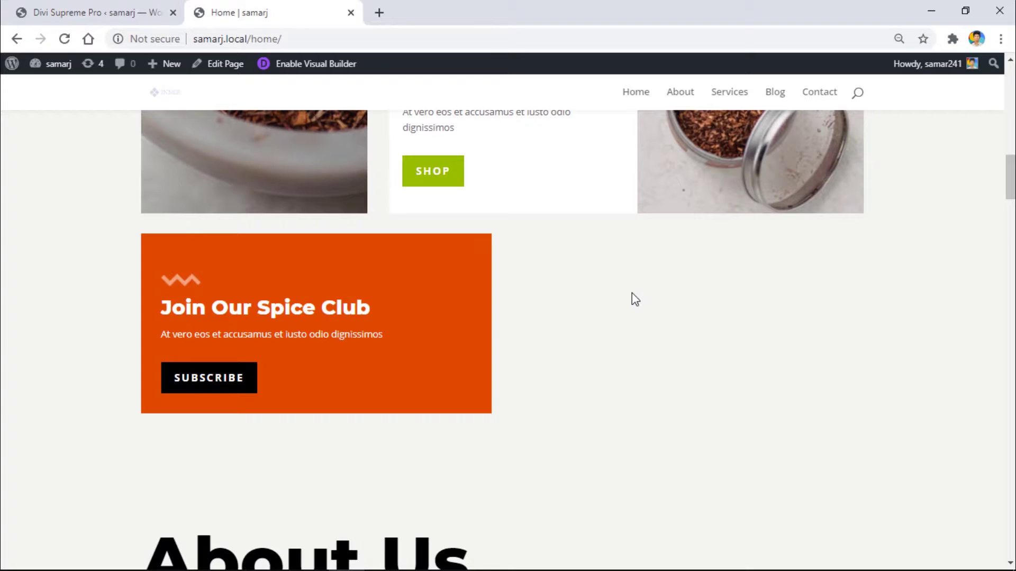
pyautogui.press('super+alt+d')
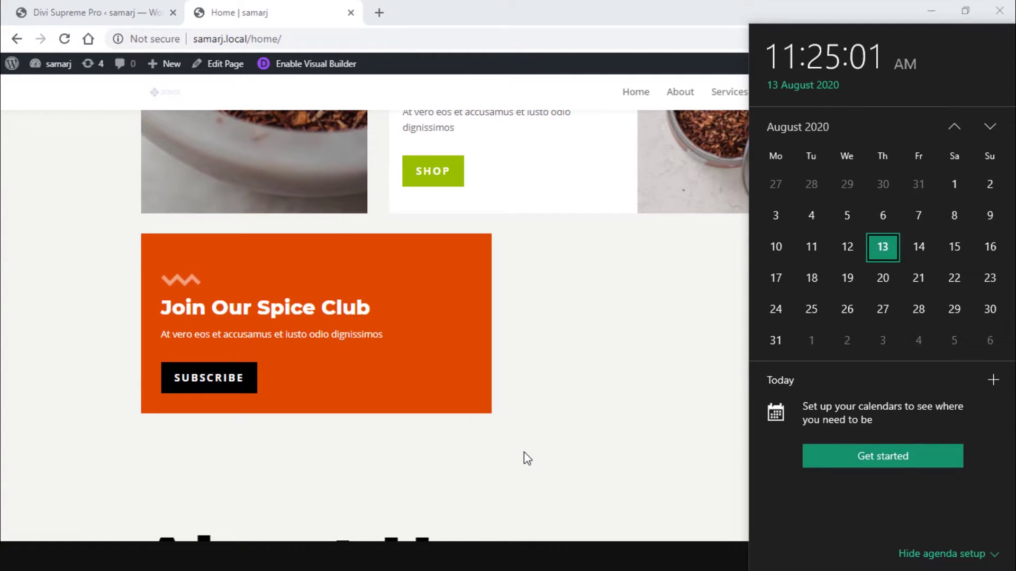
pyautogui.click(584, 401)
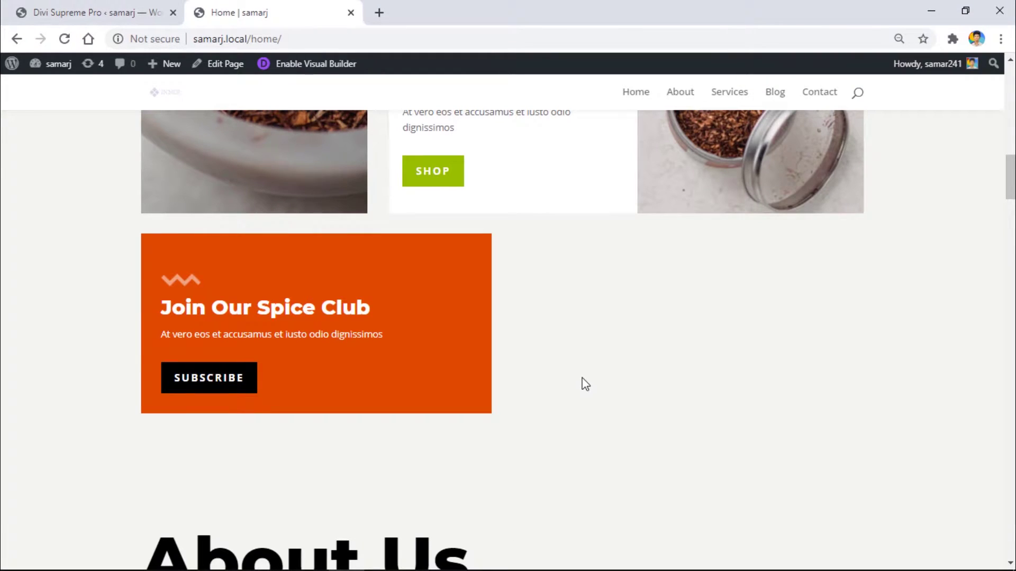
pyautogui.press('F5')
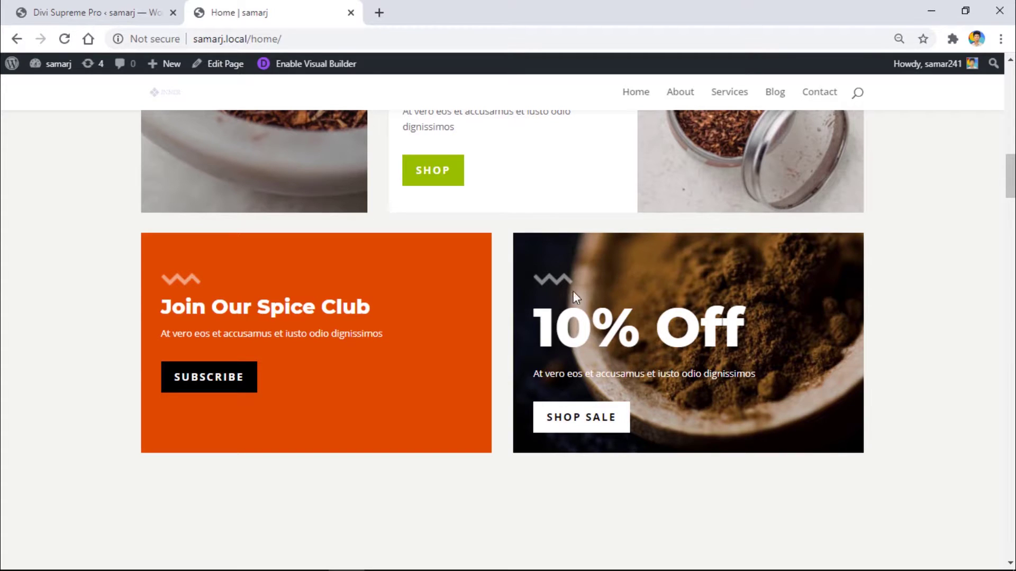
# Highlight the now-visible 10% Off heading, recheck the clock, and reload the page near 11:30.
pyautogui.moveTo(540, 325); pyautogui.dragTo(755, 322)
pyautogui.click(750, 317)
pyautogui.press('super+alt+d')
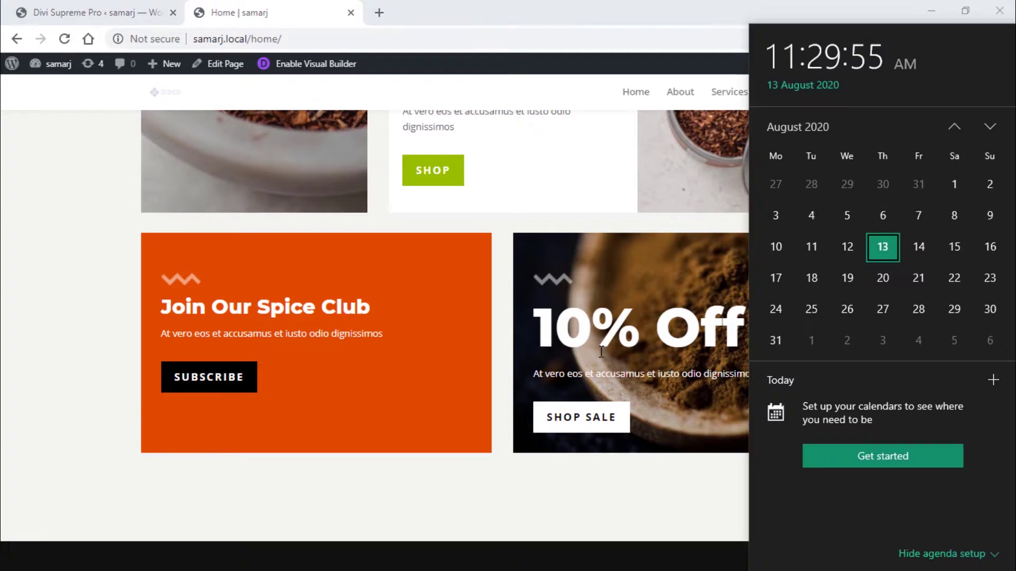
pyautogui.click(393, 253)
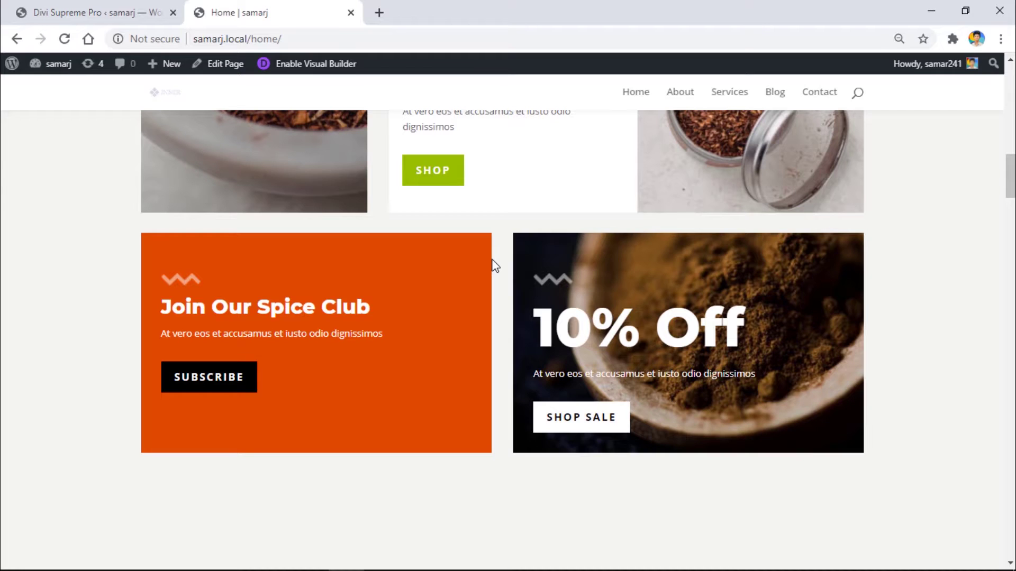
pyautogui.press('F5')
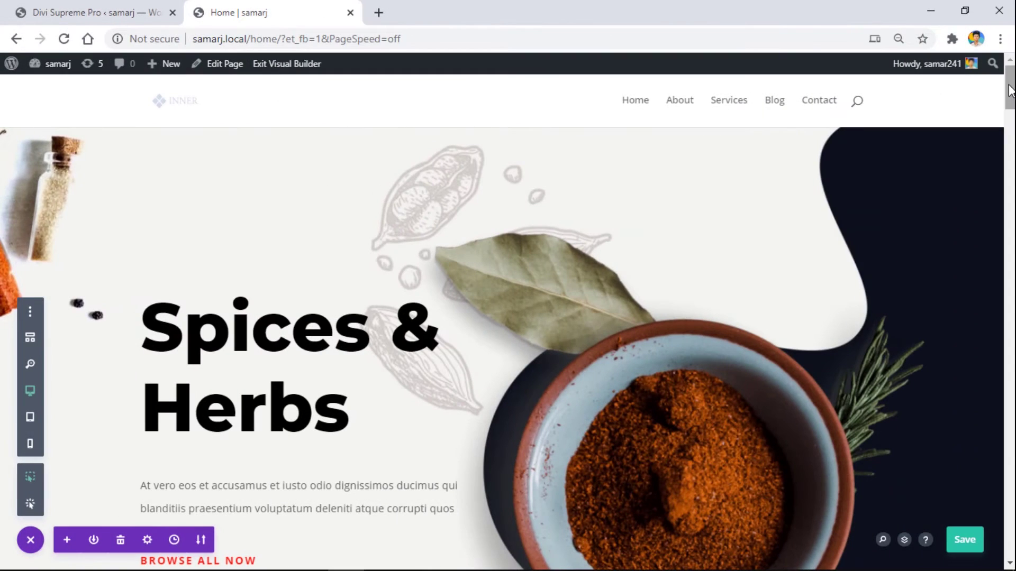
# Save the page, then open the Spice Club column's Advanced > Visibility settings.
pyautogui.hotkey('ctrl', 's')
pyautogui.moveTo(1010, 90); pyautogui.dragTo(1012, 197)
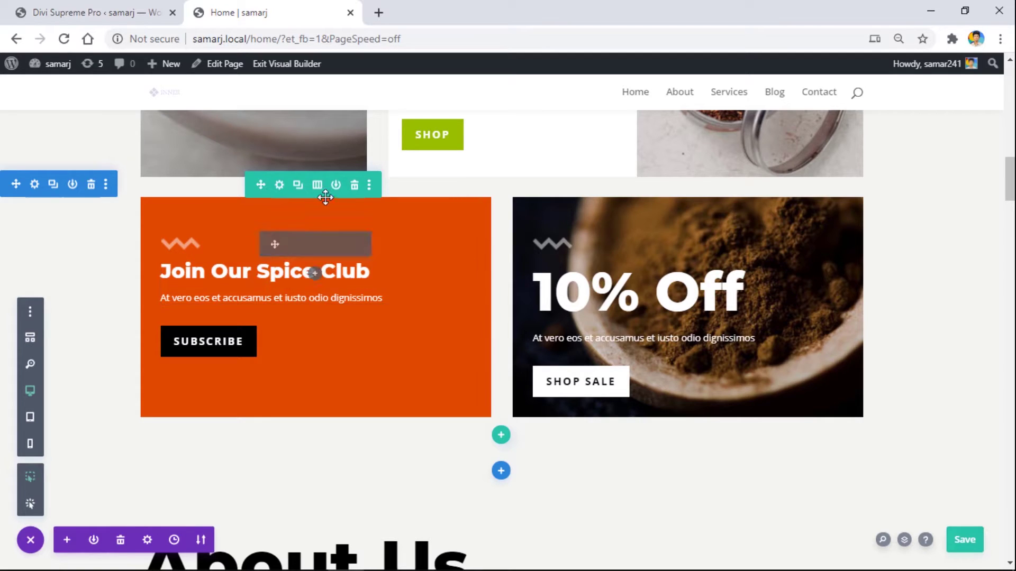
pyautogui.click(279, 186)
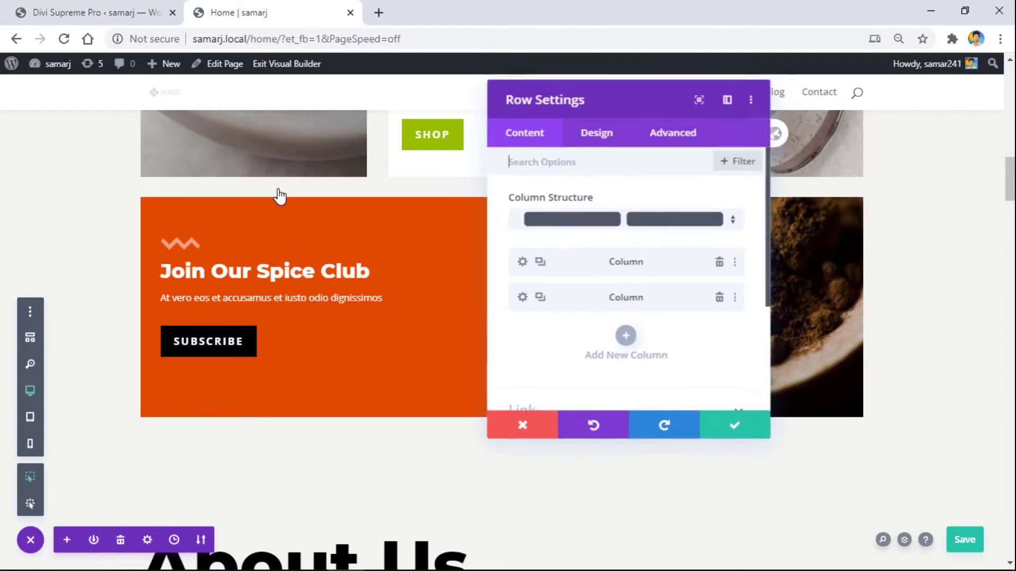
pyautogui.click(528, 261)
pyautogui.click(667, 141)
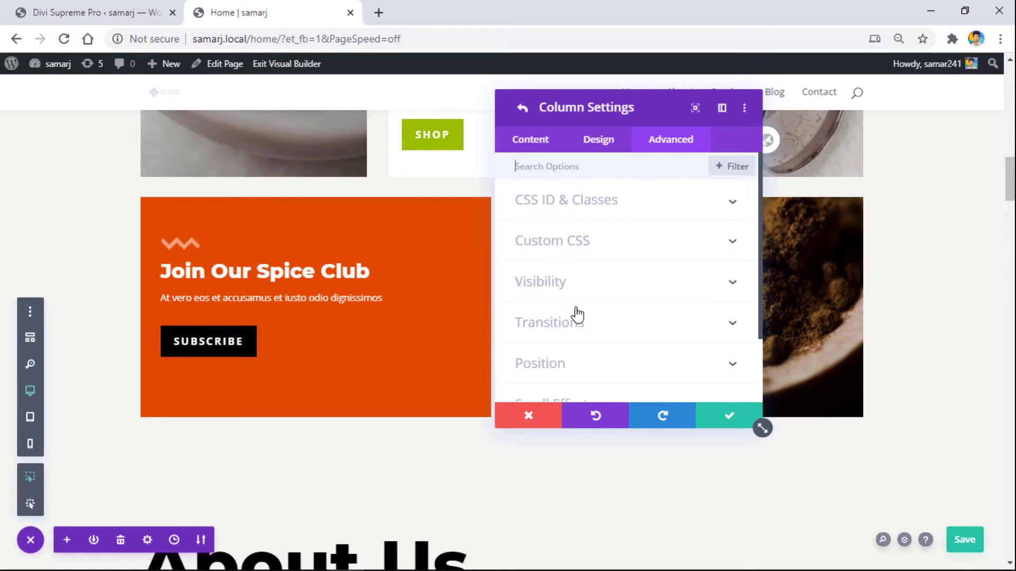
pyautogui.click(545, 290)
pyautogui.scroll(-2, 549, 281)
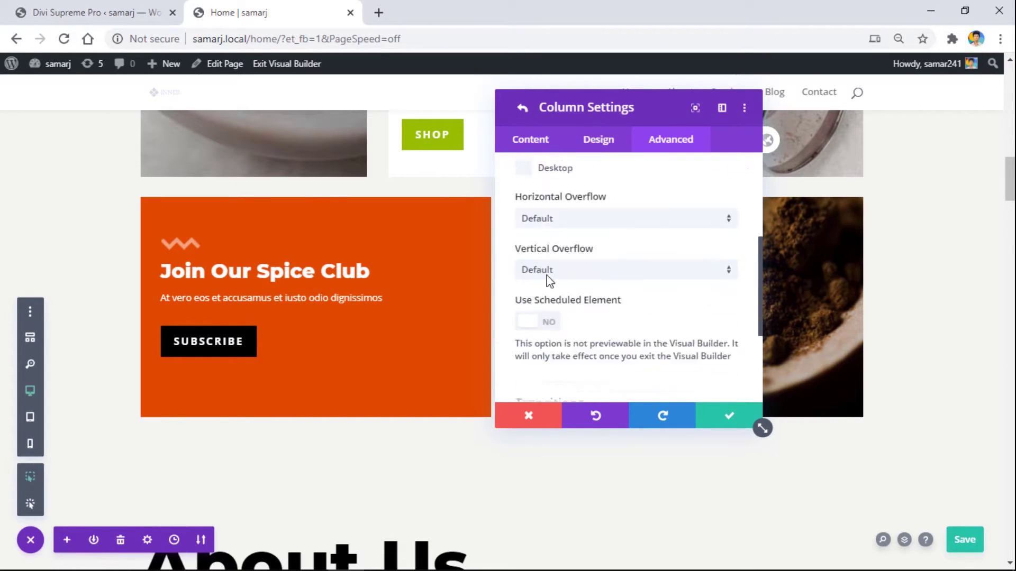
pyautogui.scroll(-3, 547, 275)
# Set Use Scheduled Element to YES with Show or Hide kept on Show.
pyautogui.click(547, 197)
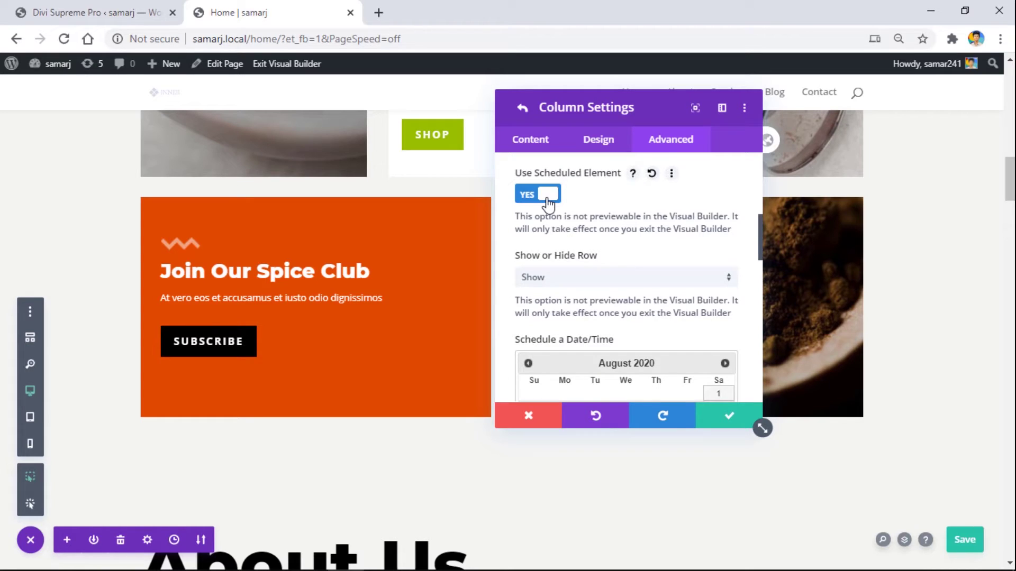
pyautogui.scroll(-3, 550, 207)
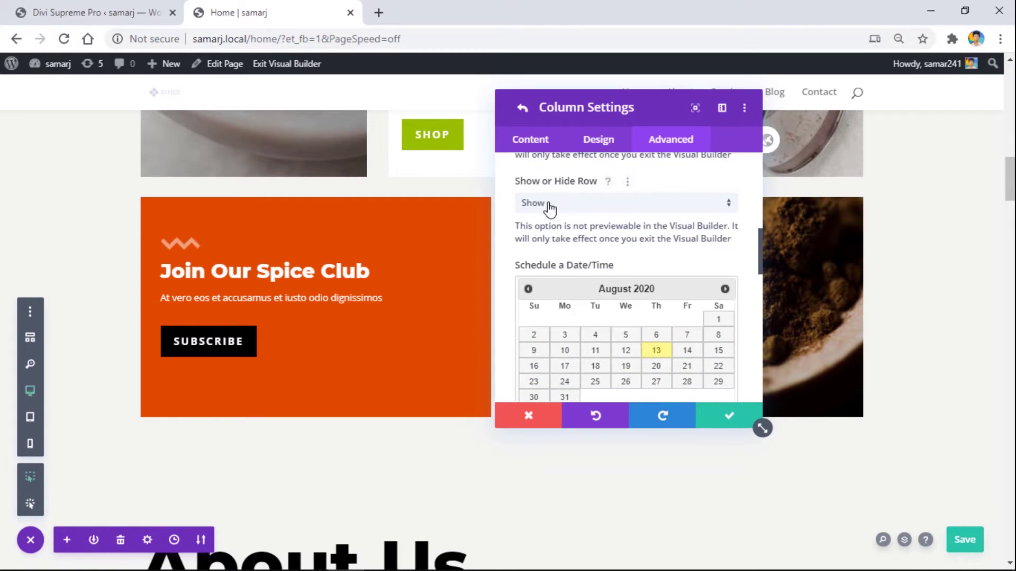
pyautogui.click(547, 208)
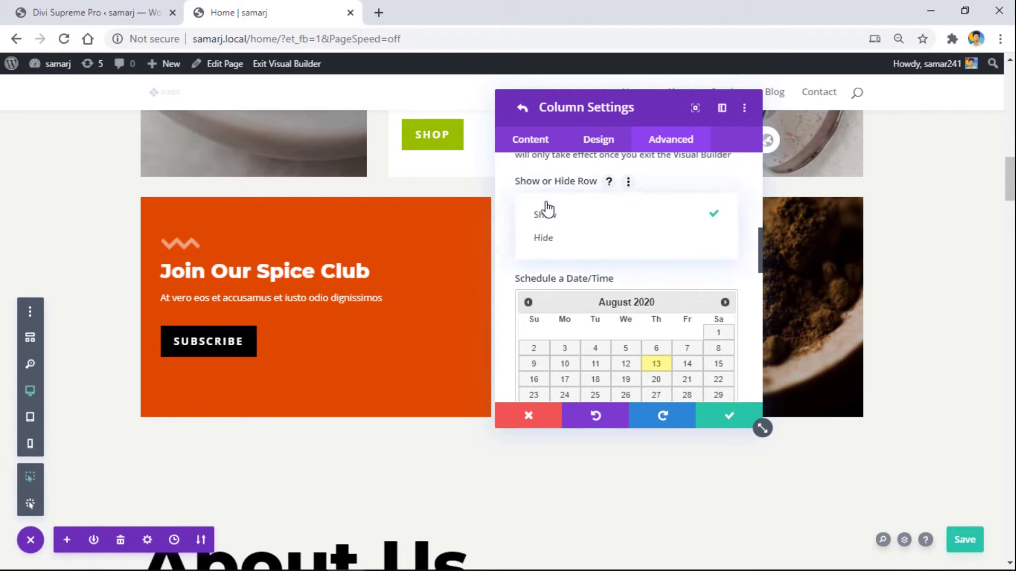
pyautogui.click(562, 212)
pyautogui.scroll(-8, 565, 200)
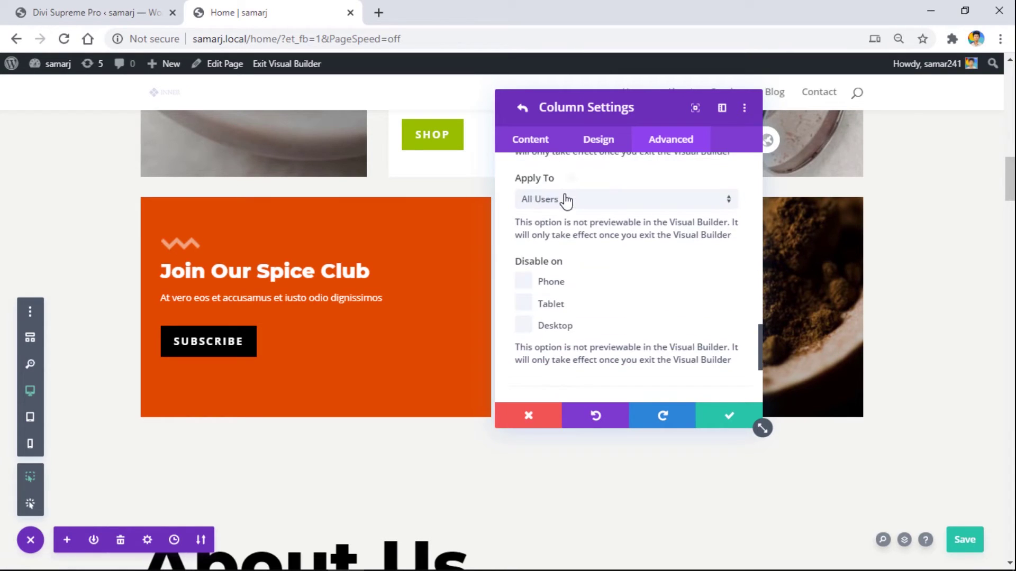
pyautogui.scroll(-3, 565, 200)
pyautogui.scroll(6, 521, 249)
# Set Apply To to Visitor Users and save the page.
pyautogui.click(564, 275)
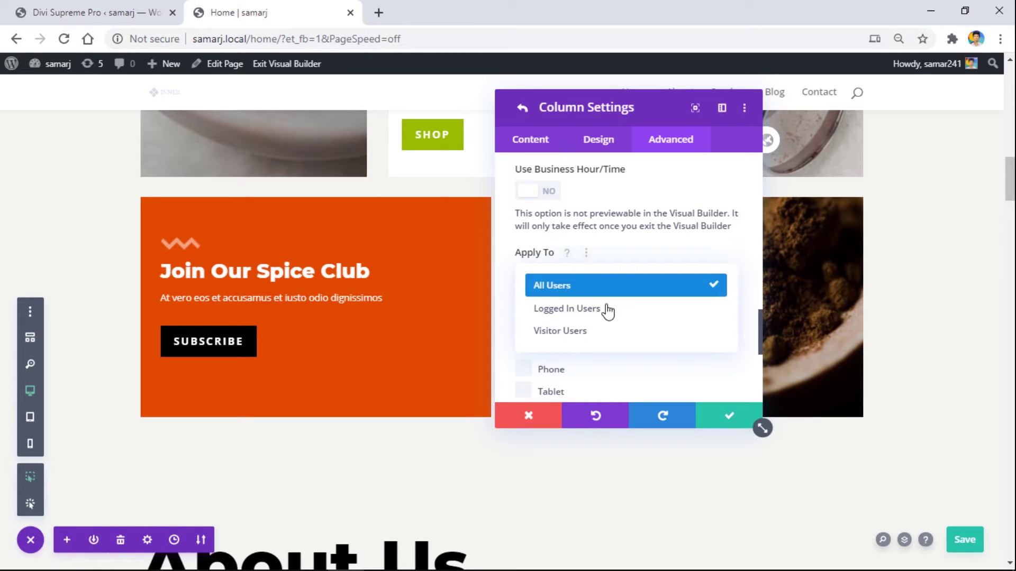
pyautogui.click(608, 333)
pyautogui.scroll(5, 630, 278)
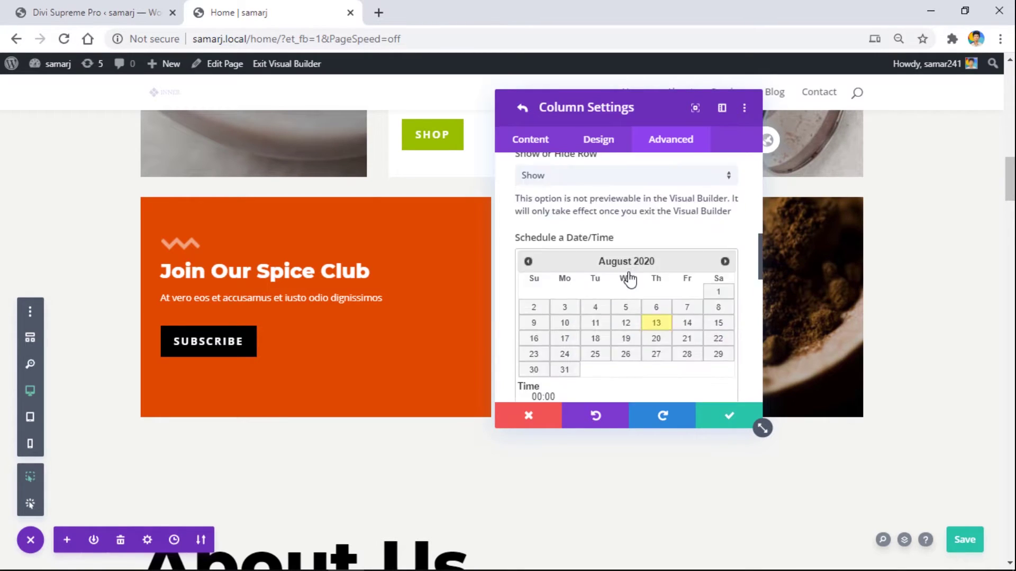
pyautogui.scroll(6, 626, 281)
pyautogui.scroll(-5, 549, 263)
pyautogui.scroll(-1, 544, 324)
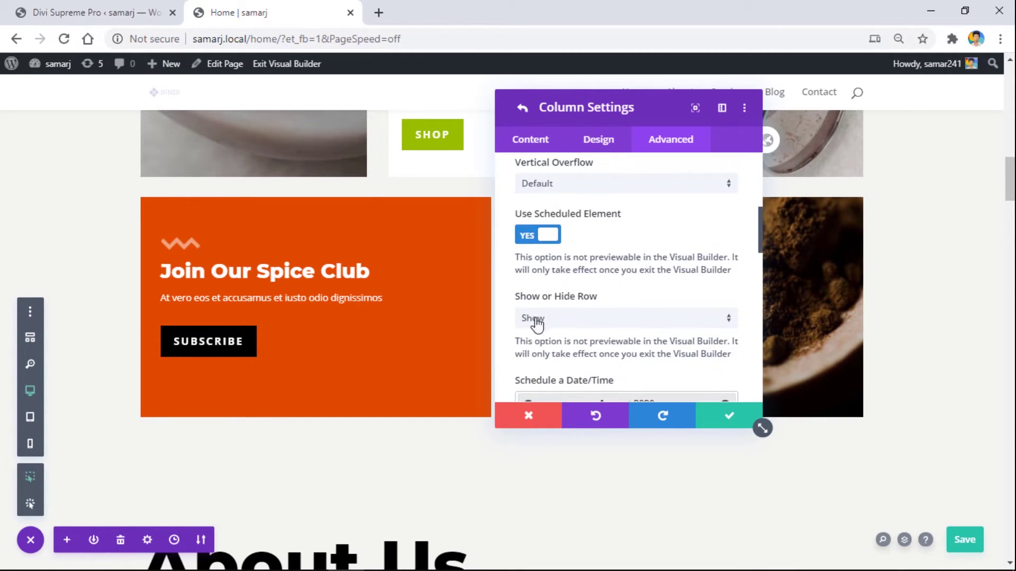
pyautogui.scroll(-5, 579, 280)
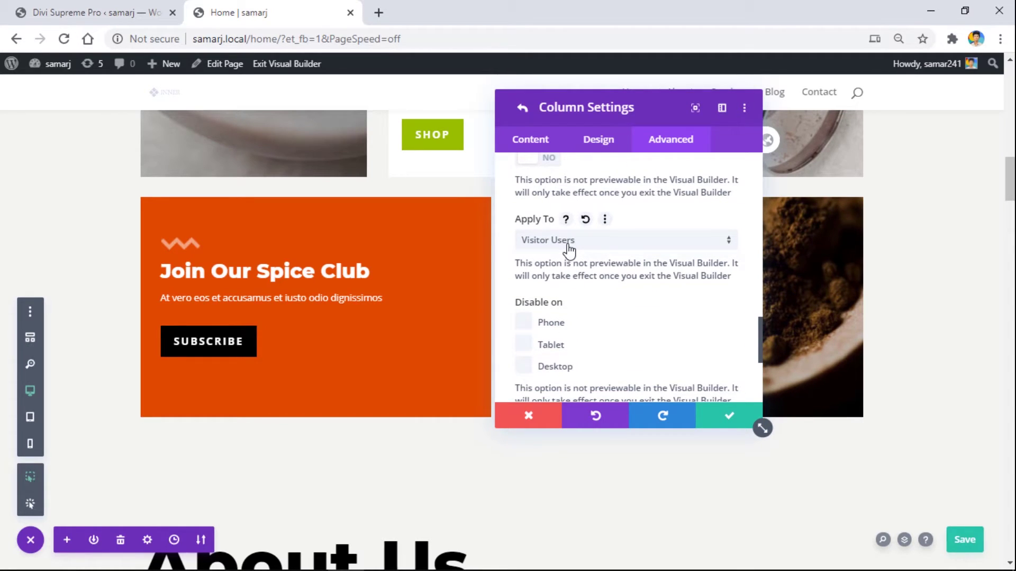
pyautogui.click(964, 540)
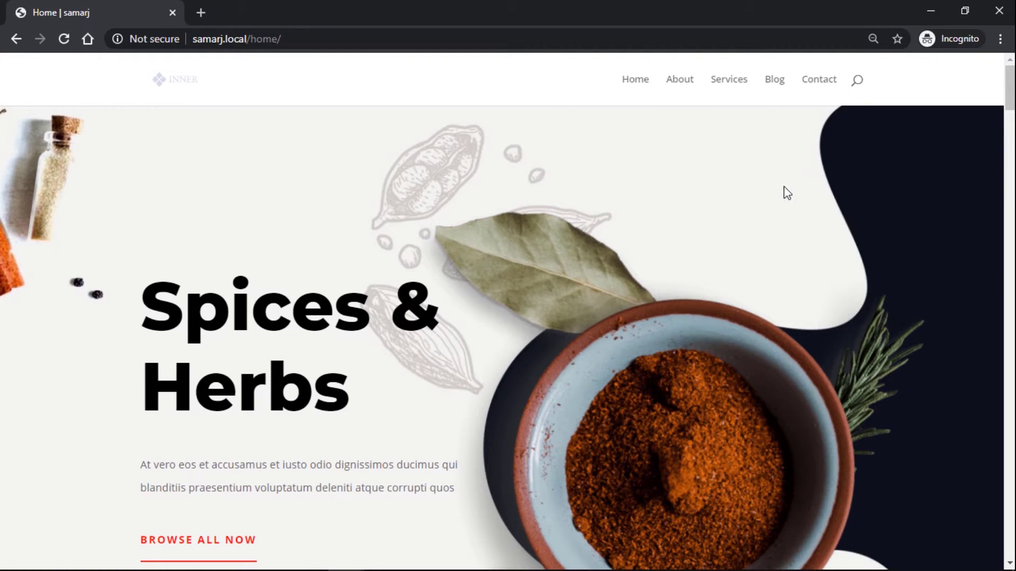
# Scroll the visitor's home page down to the Spice Club row, then minimize the incognito window.
pyautogui.scroll(-15, 780, 185)
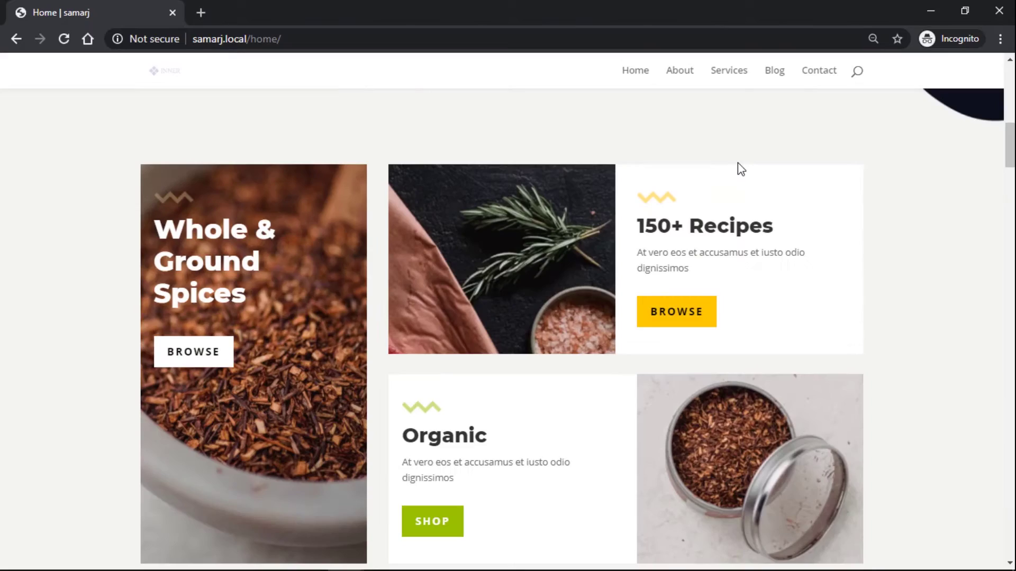
pyautogui.scroll(-3, 738, 164)
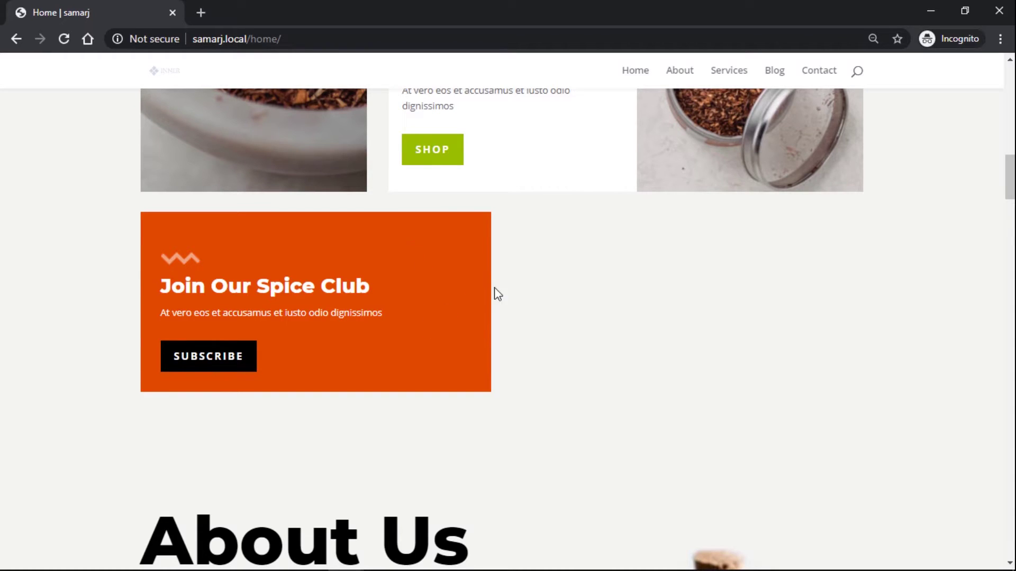
pyautogui.click(931, 11)
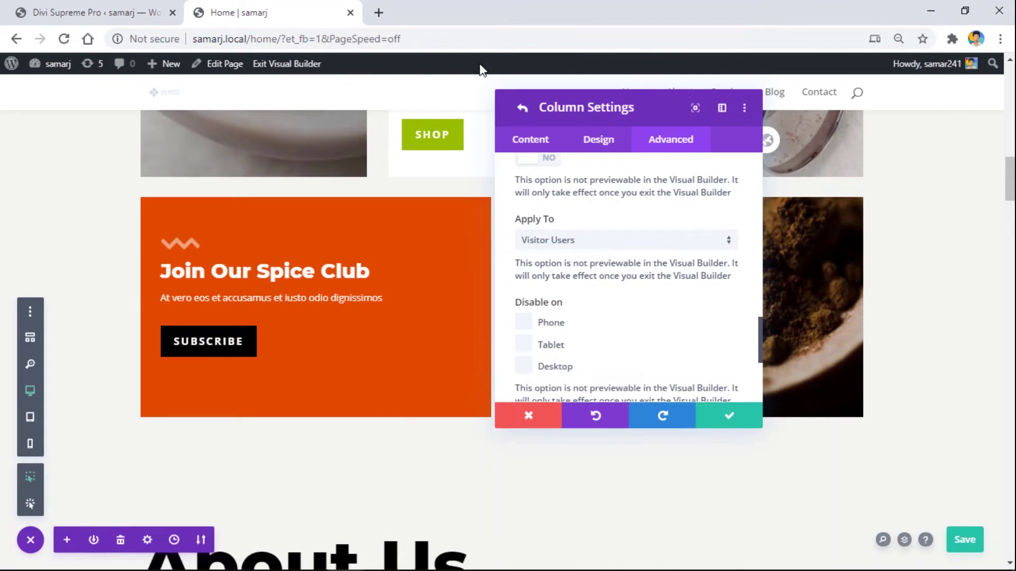
# View the saved home page logged in from a new tab, scroll to About Us, then return to incognito.
pyautogui.middleClick(297, 64)
pyautogui.click(455, 12)
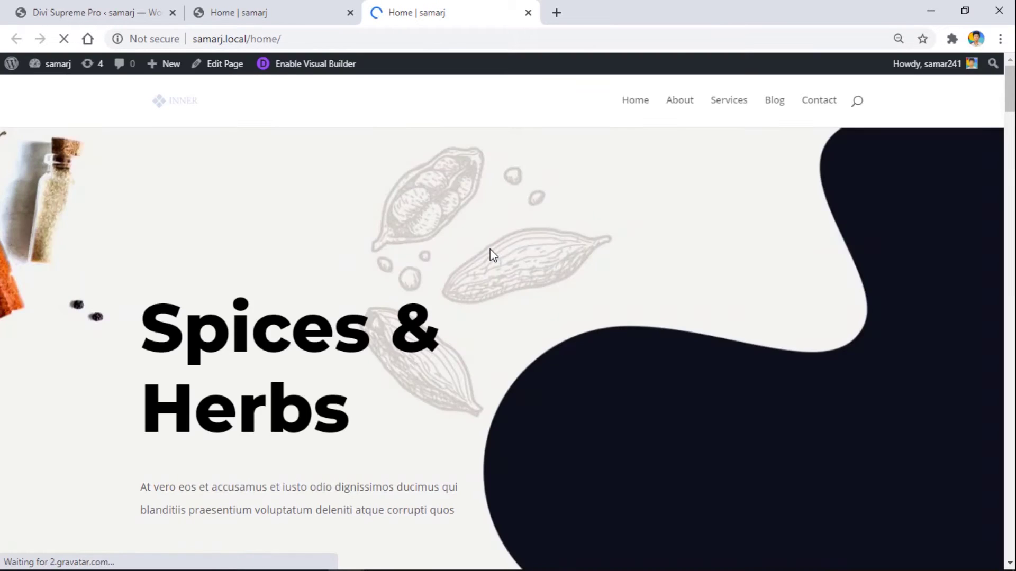
pyautogui.scroll(-15, 492, 254)
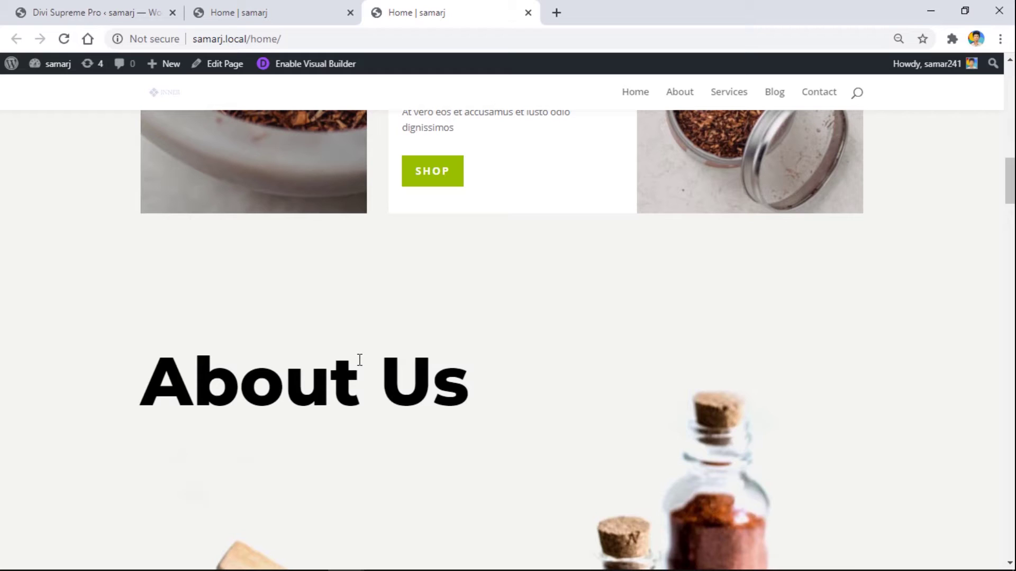
pyautogui.hotkey('alt', 'Tab')
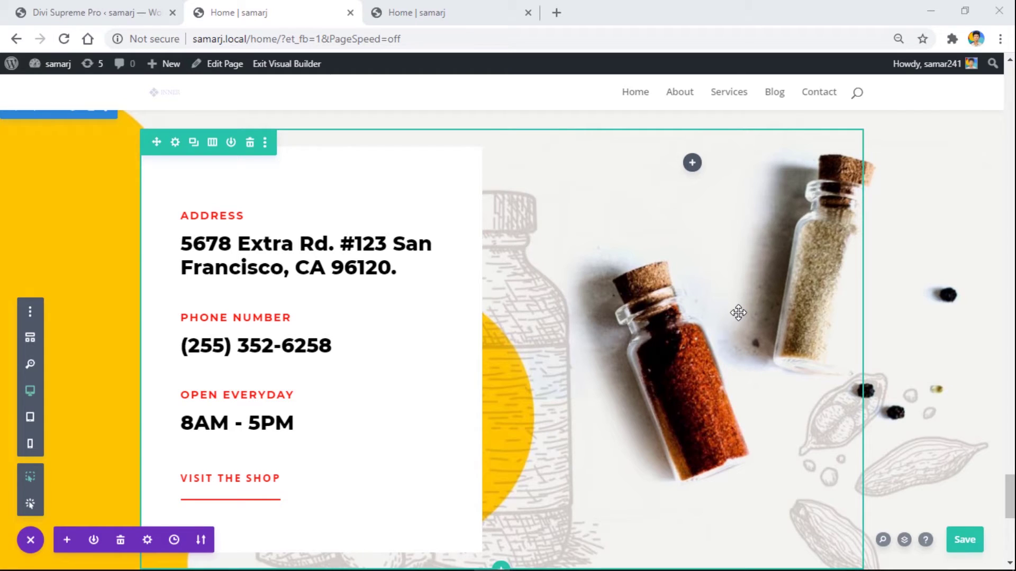
# Bring the contact section's phone number text module into view to show its toolbar.
pyautogui.moveTo(297, 328)
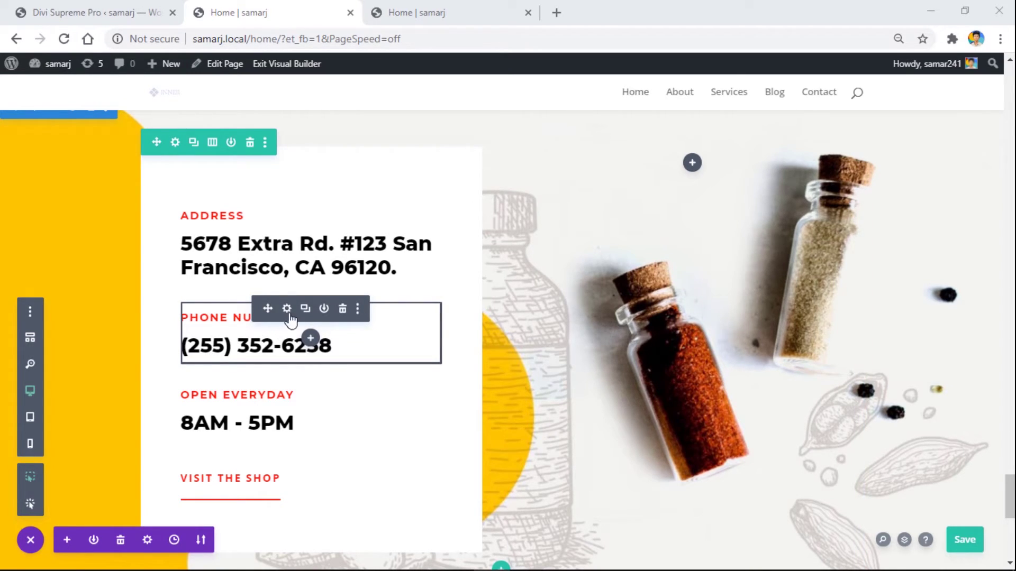
# Open the phone number module's Advanced options and expand its Visibility section.
pyautogui.click(291, 312)
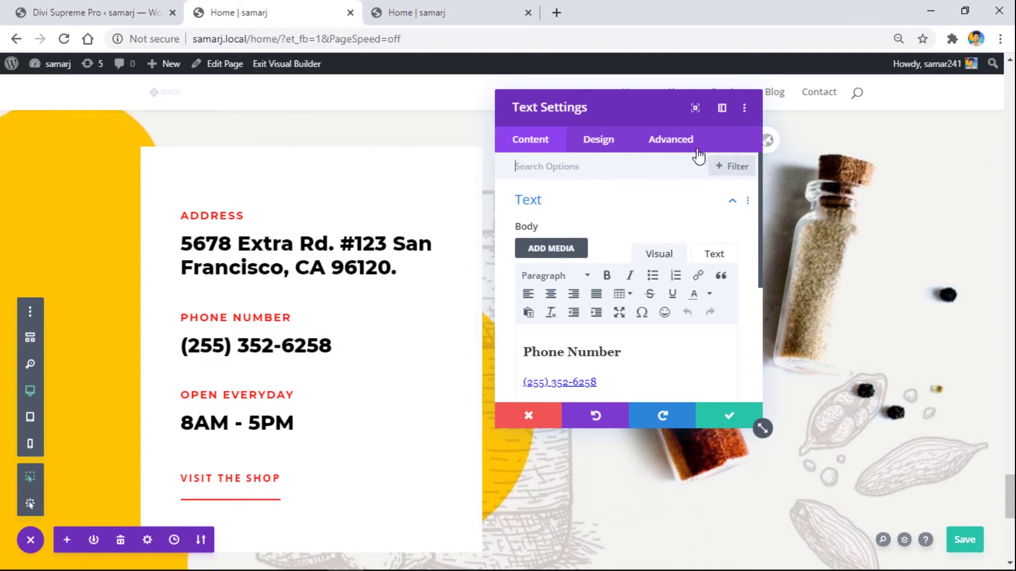
pyautogui.click(670, 139)
pyautogui.scroll(-2, 626, 220)
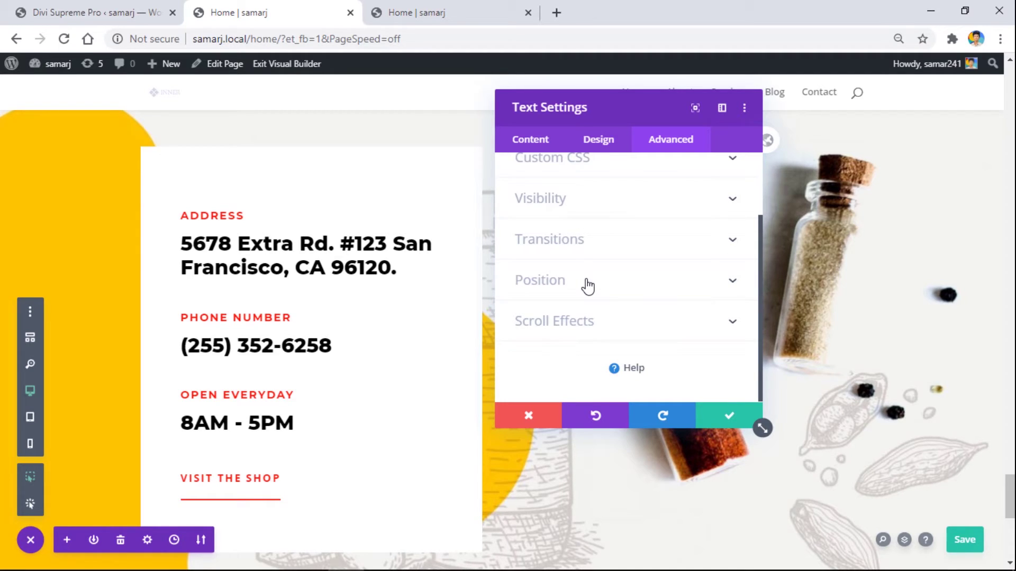
pyautogui.click(588, 283)
pyautogui.scroll(3, 585, 228)
pyautogui.click(586, 232)
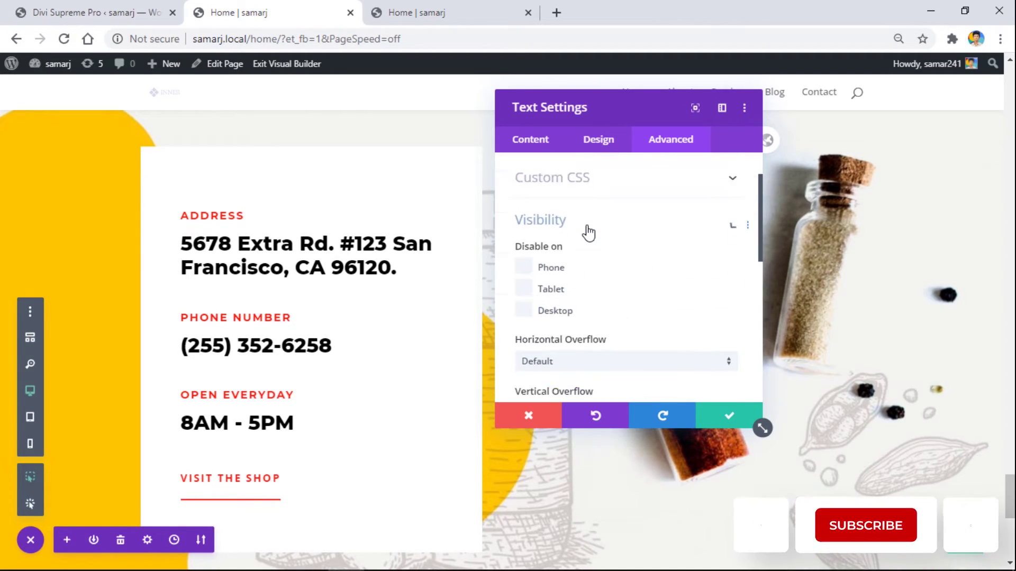
pyautogui.scroll(-4, 587, 232)
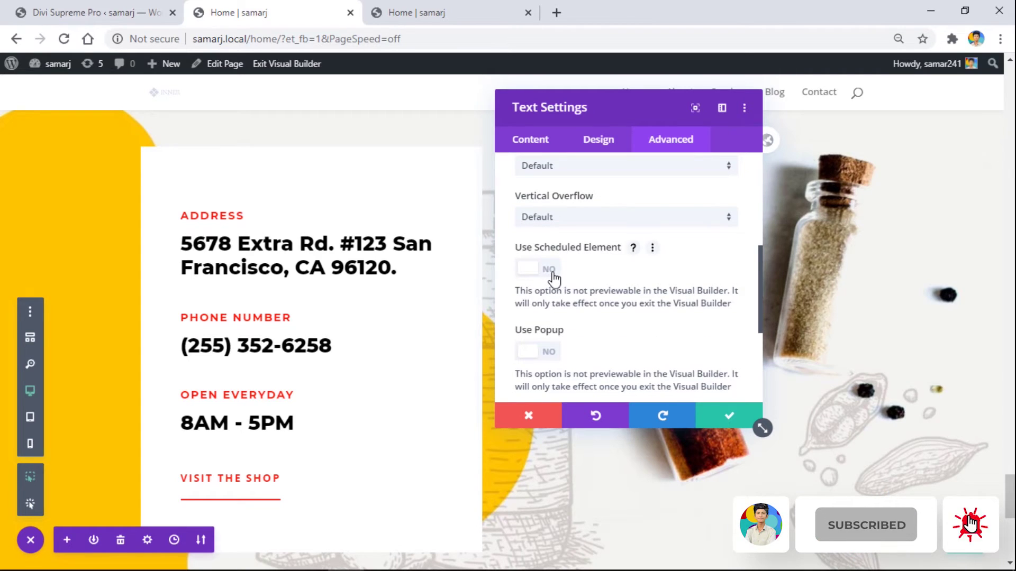
# Set Use Scheduled Element to Yes and bring the Select Day checkboxes into view.
pyautogui.click(551, 270)
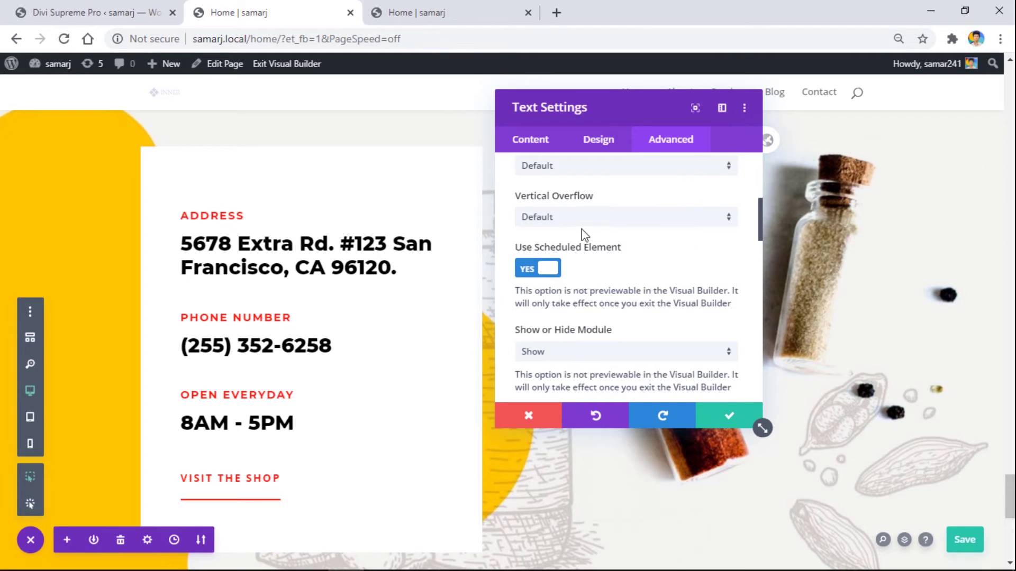
pyautogui.scroll(-3, 582, 222)
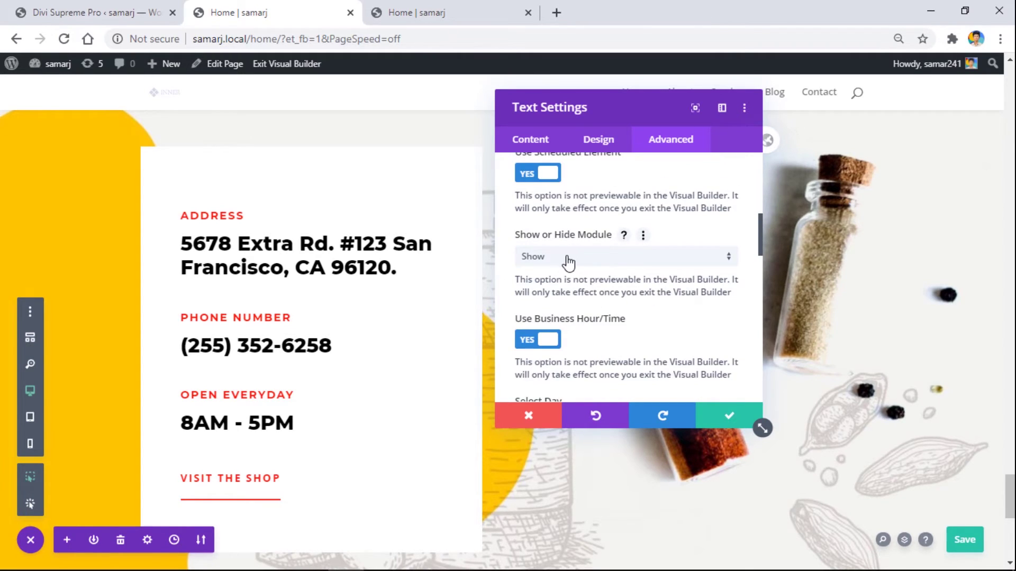
pyautogui.scroll(-8, 587, 267)
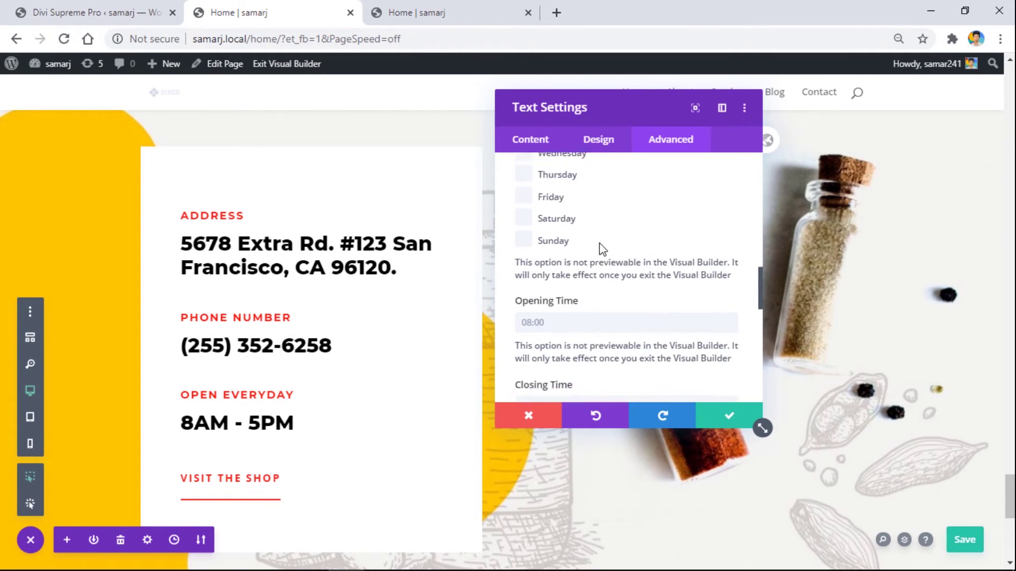
pyautogui.scroll(6, 613, 253)
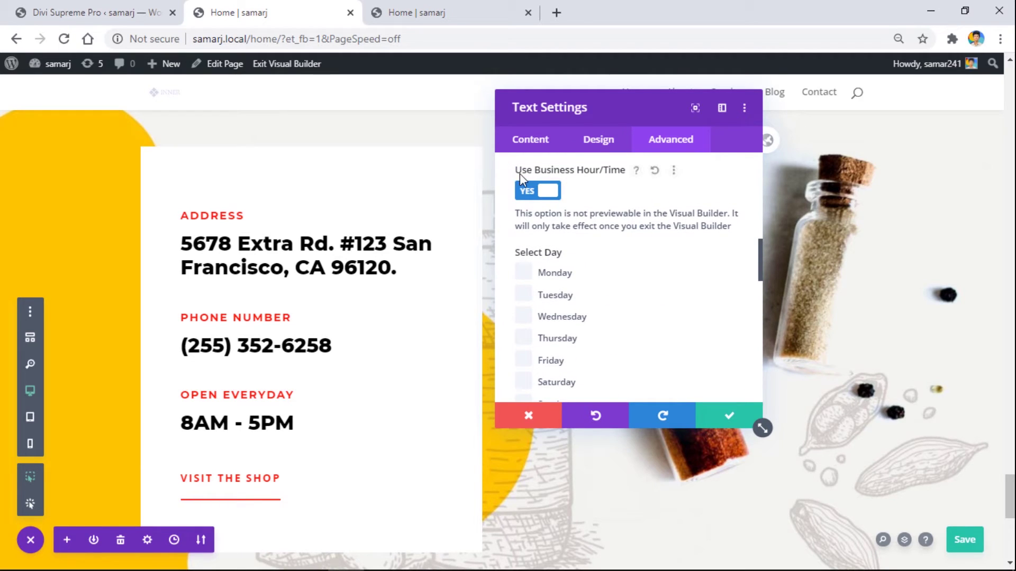
pyautogui.scroll(5, 610, 224)
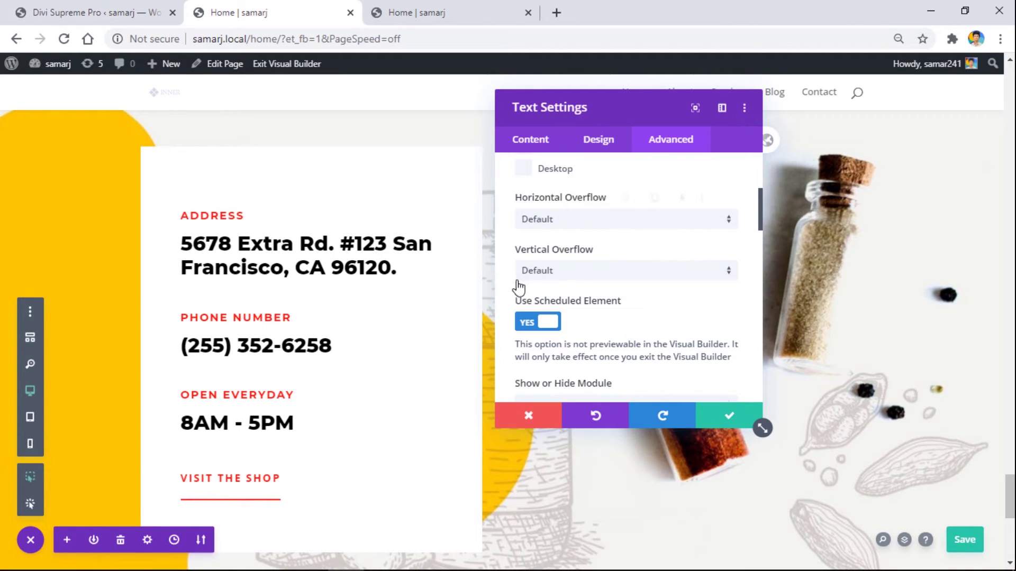
pyautogui.scroll(-3, 550, 267)
pyautogui.scroll(-5, 553, 265)
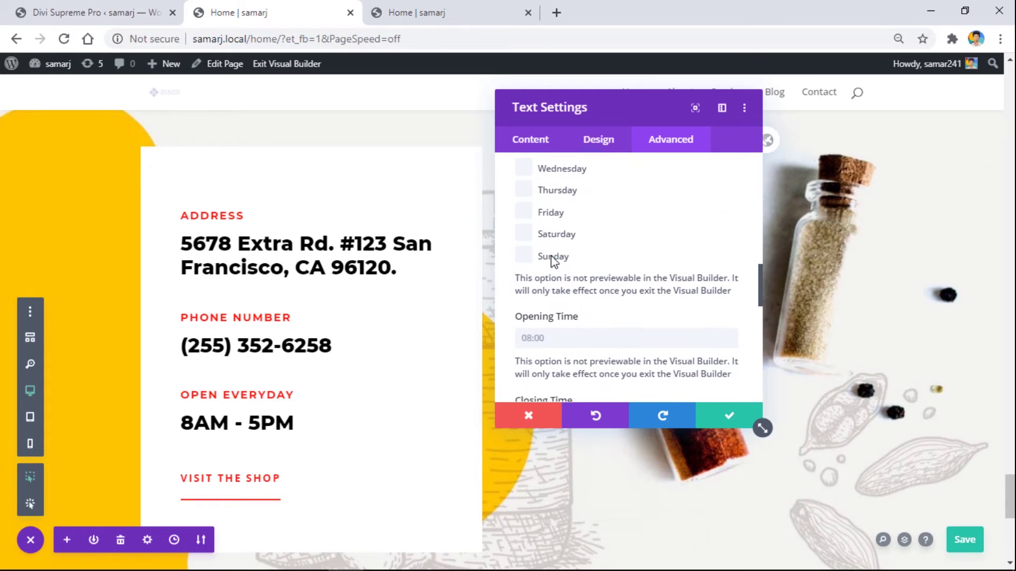
pyautogui.scroll(2, 550, 233)
# Tick Monday, Tuesday, Wednesday, Thursday and Friday under Select Day.
pyautogui.click(551, 200)
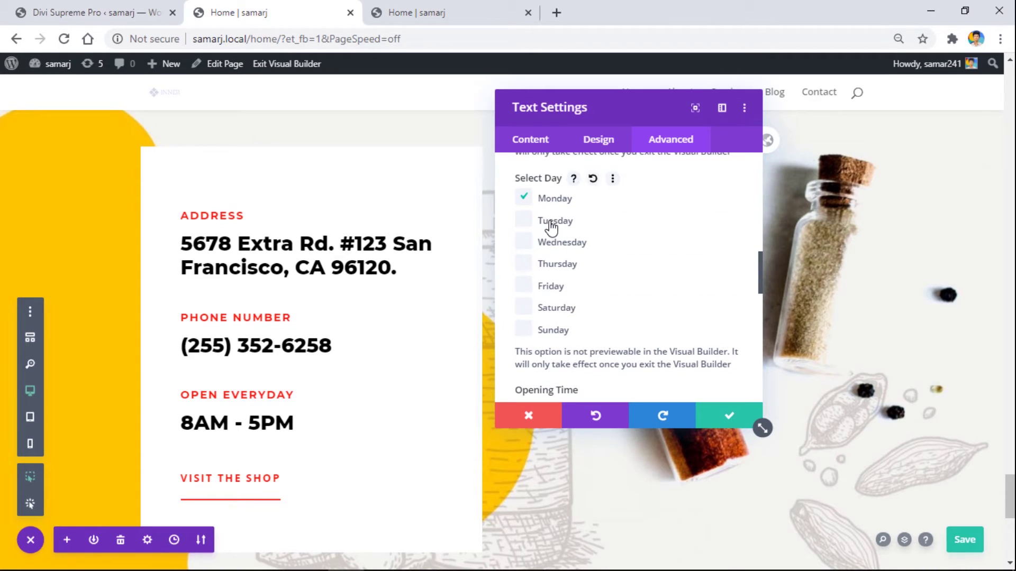
pyautogui.click(553, 220)
pyautogui.click(546, 243)
pyautogui.click(551, 263)
pyautogui.click(542, 288)
pyautogui.scroll(-3, 555, 302)
pyautogui.scroll(1, 556, 305)
# Set Opening Time to 08:00 and Closing Time to 18:00, then save the page.
pyautogui.click(532, 263)
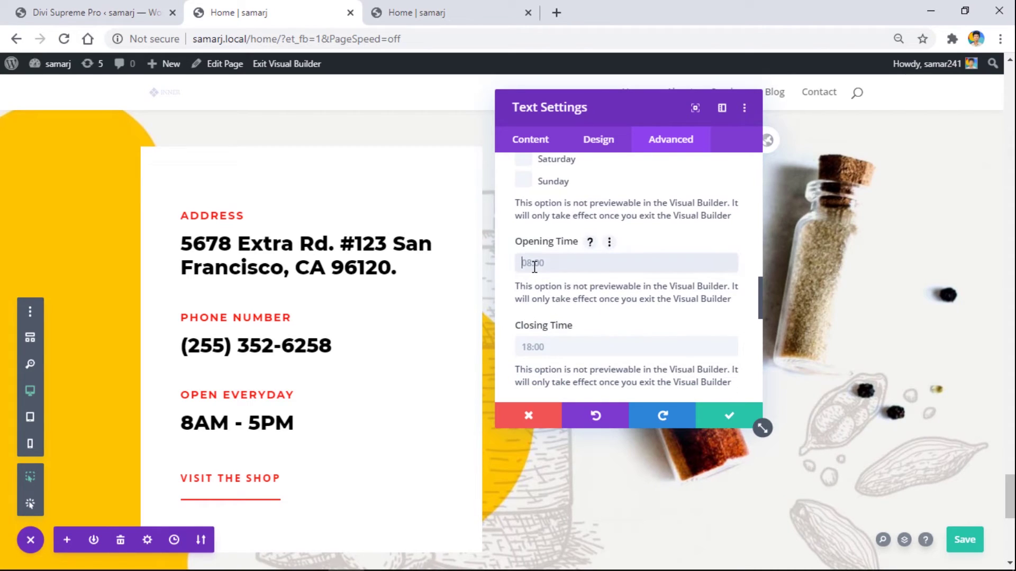
pyautogui.click(536, 347)
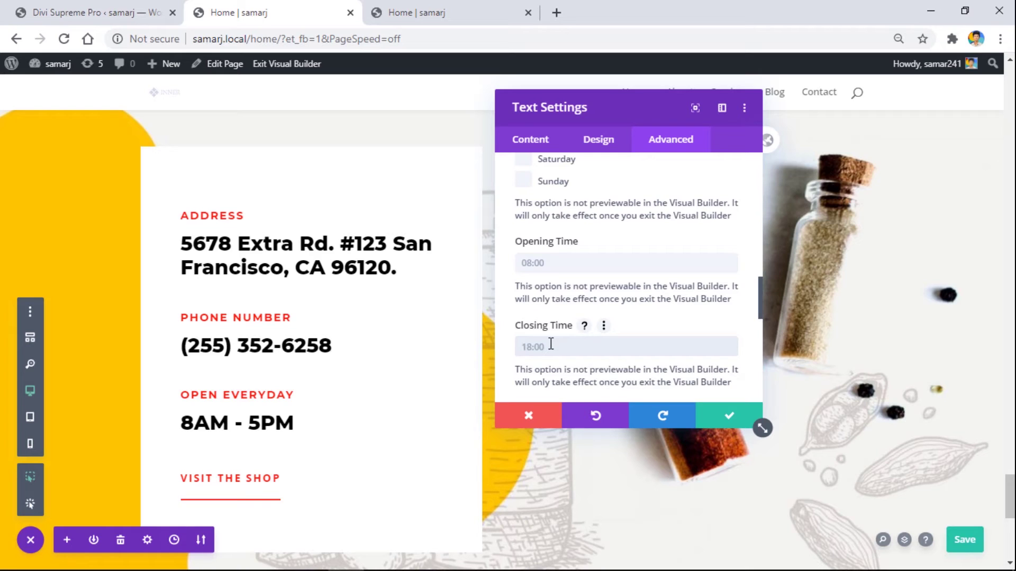
pyautogui.scroll(4, 642, 317)
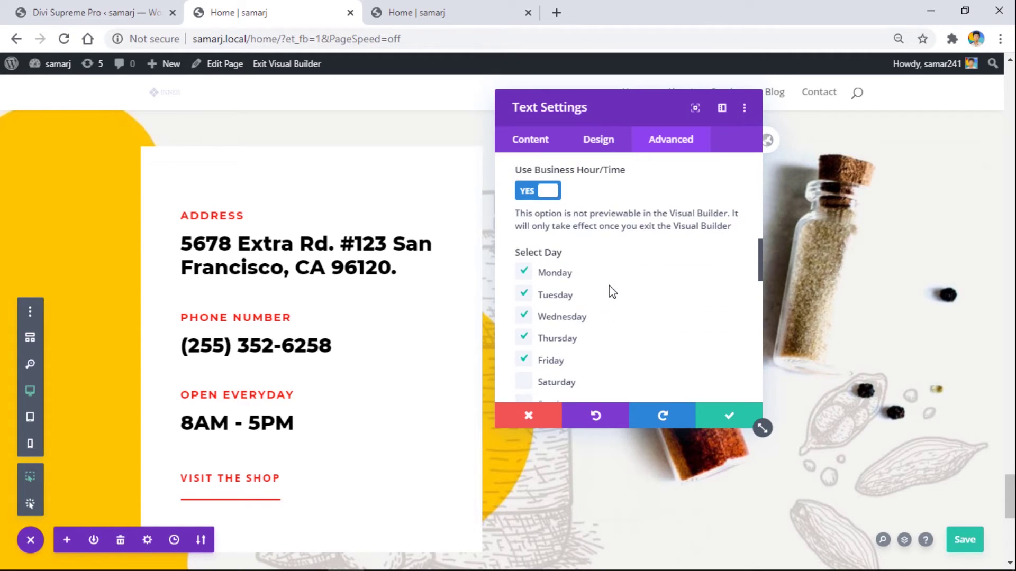
pyautogui.scroll(4, 608, 290)
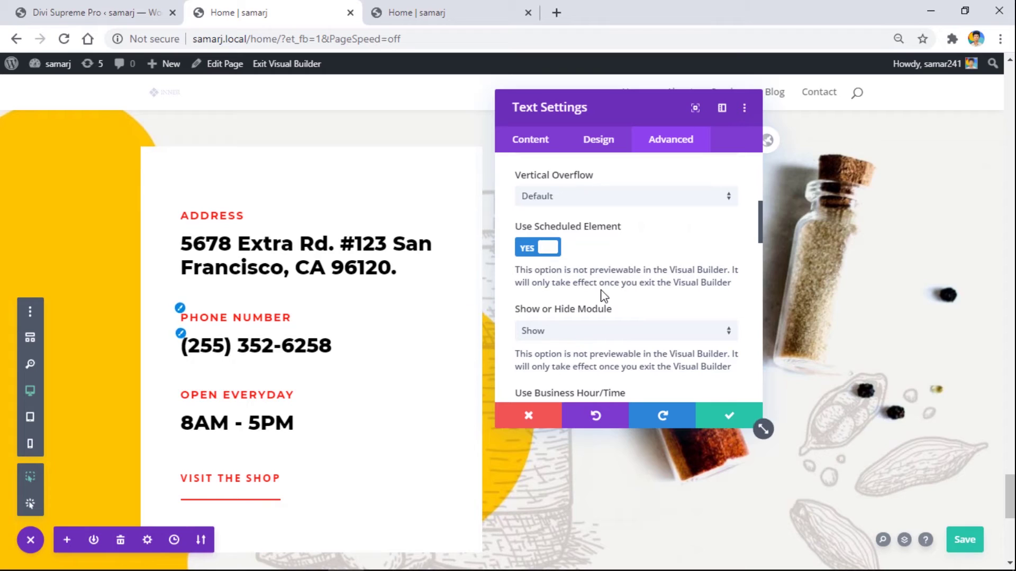
pyautogui.scroll(-3, 603, 297)
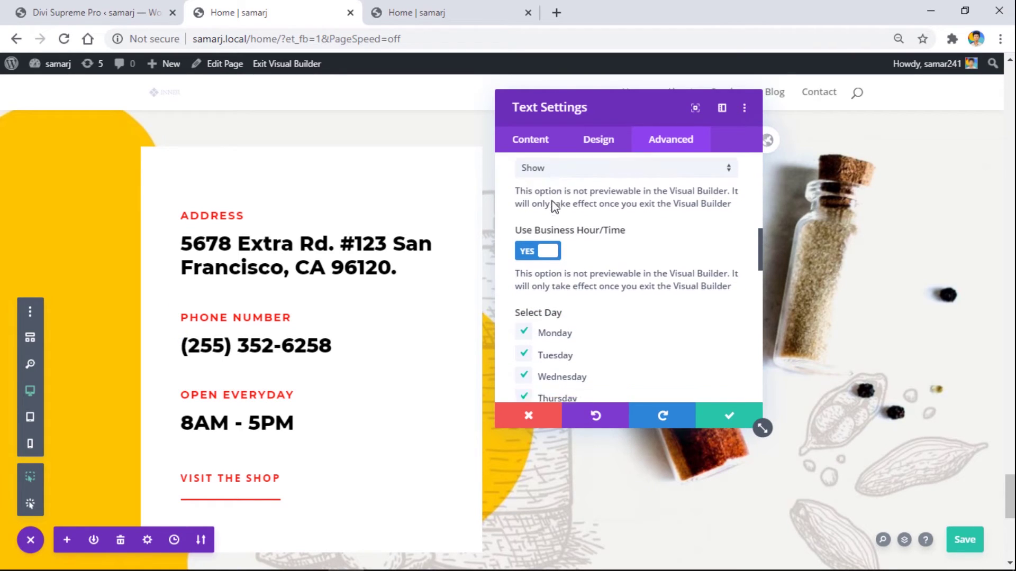
pyautogui.scroll(-2, 552, 227)
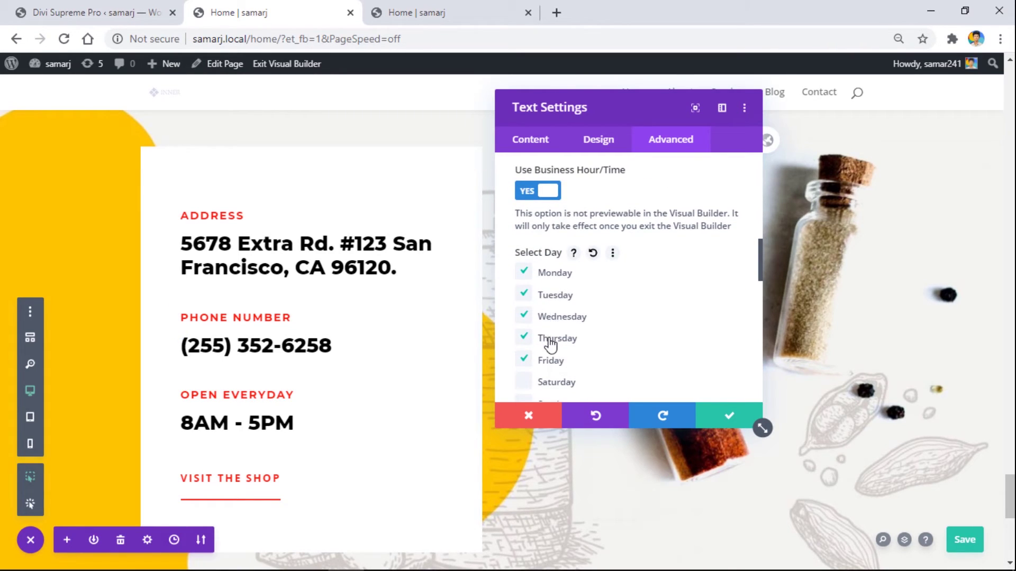
pyautogui.scroll(-2, 632, 328)
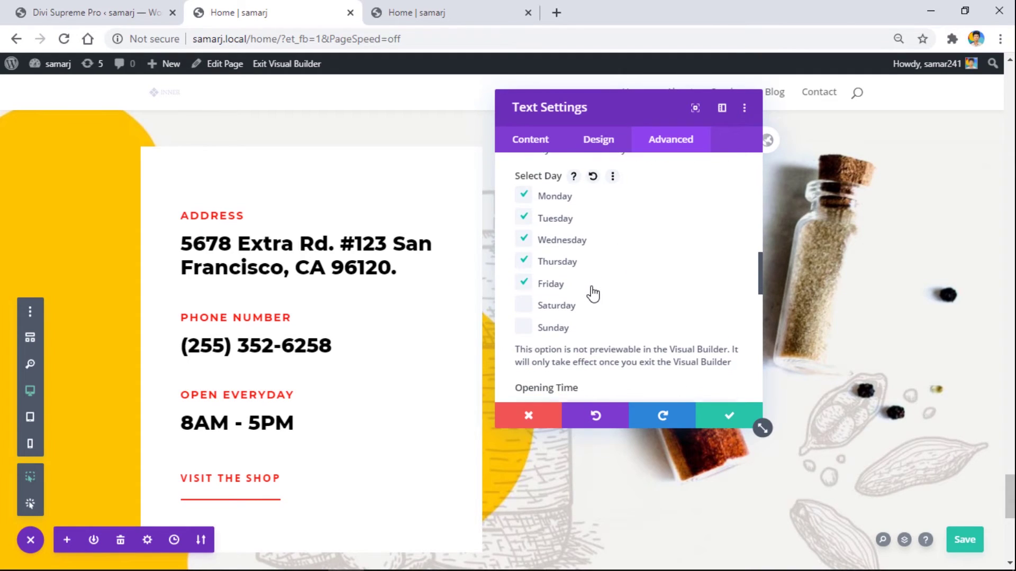
pyautogui.scroll(-4, 592, 294)
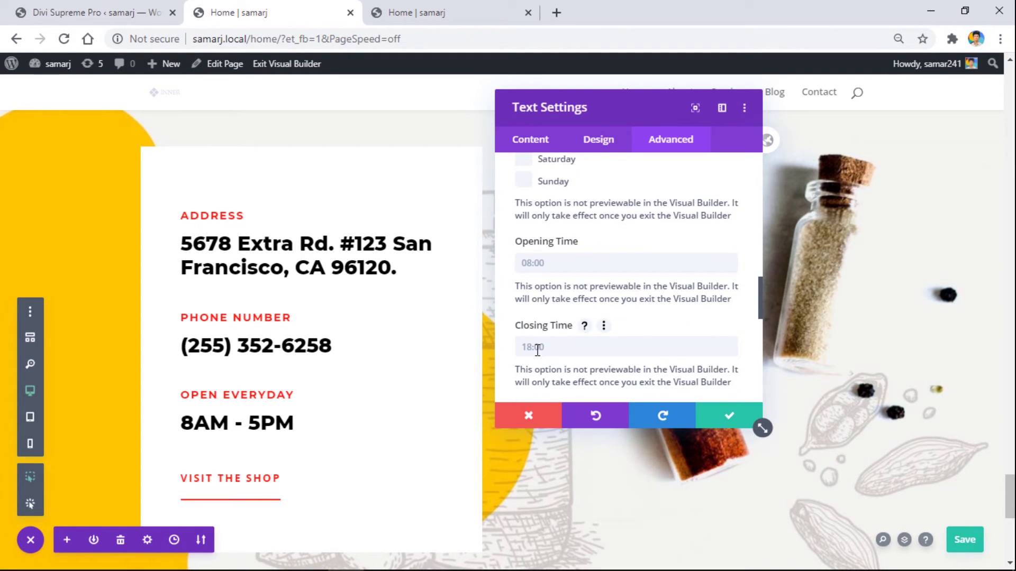
pyautogui.scroll(2, 534, 344)
pyautogui.scroll(-4, 533, 320)
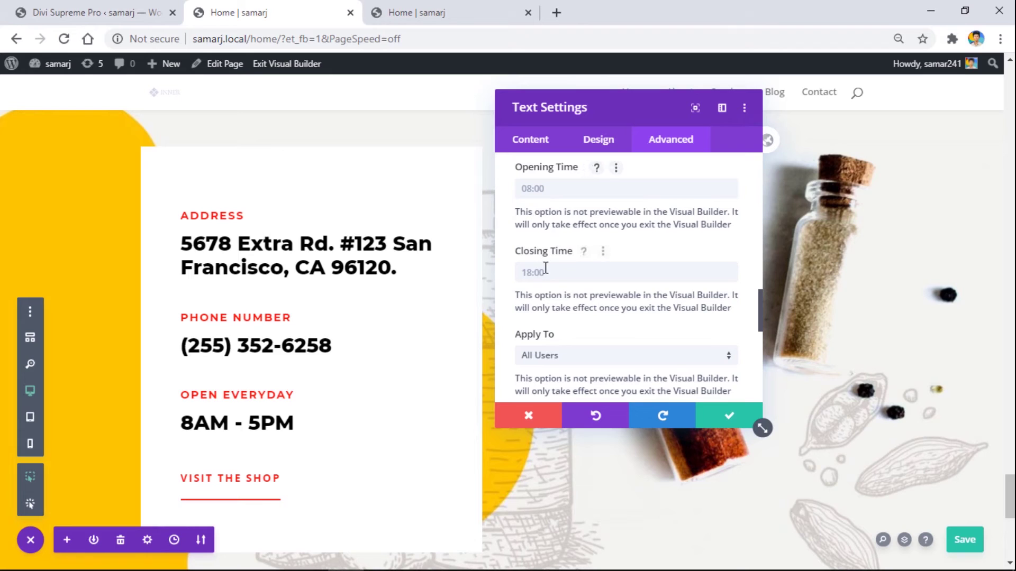
pyautogui.scroll(6, 556, 280)
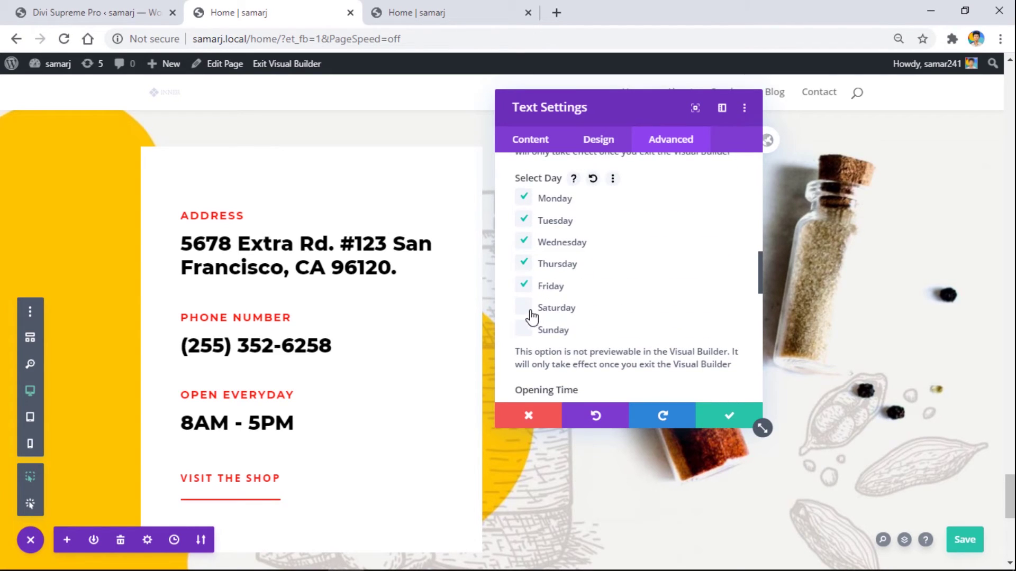
pyautogui.hotkey('ctrl', 's')
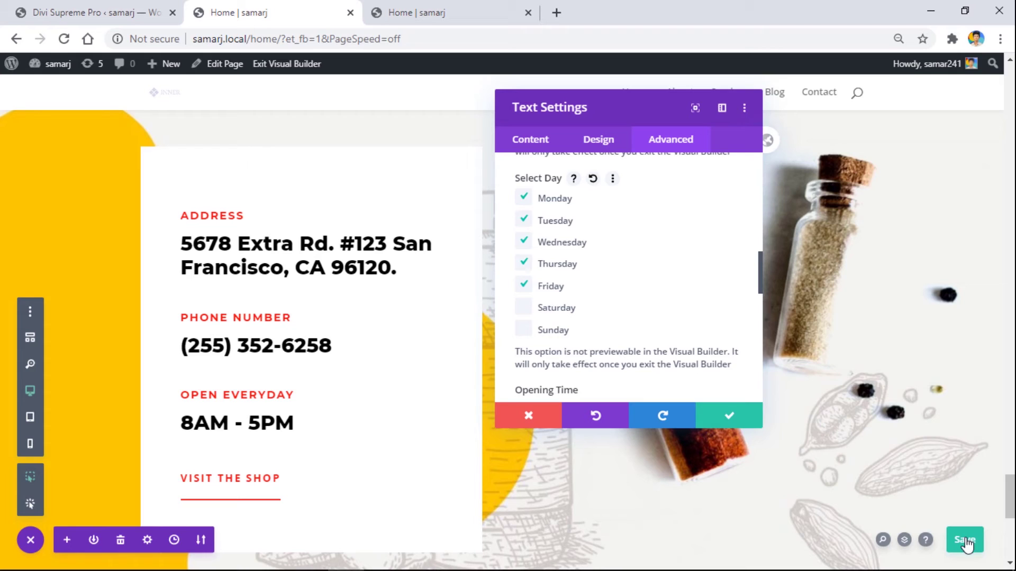
# After checking today's date, untick Thursday, save, and switch to the live homepage tab.
pyautogui.click(981, 562)
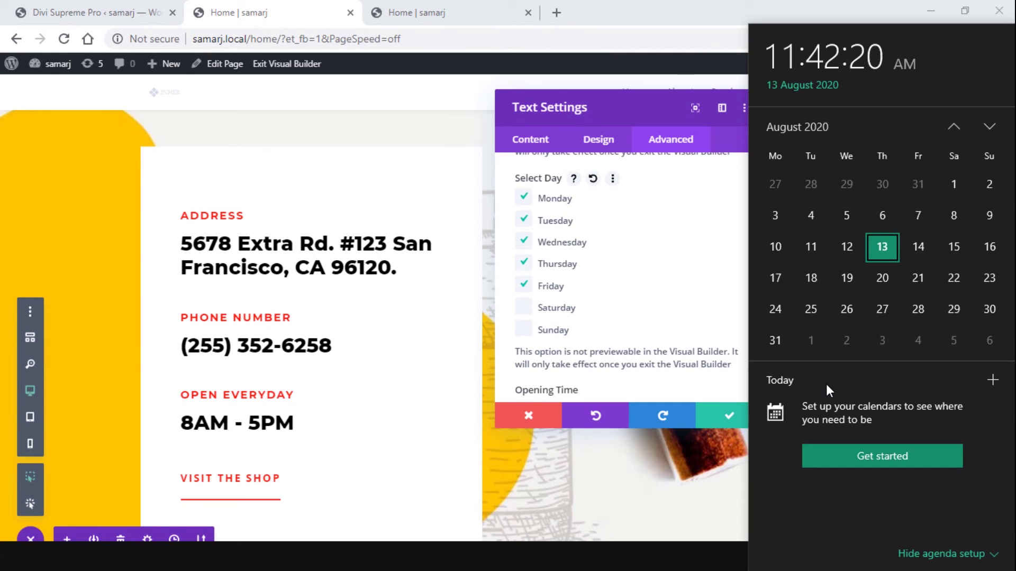
pyautogui.click(657, 357)
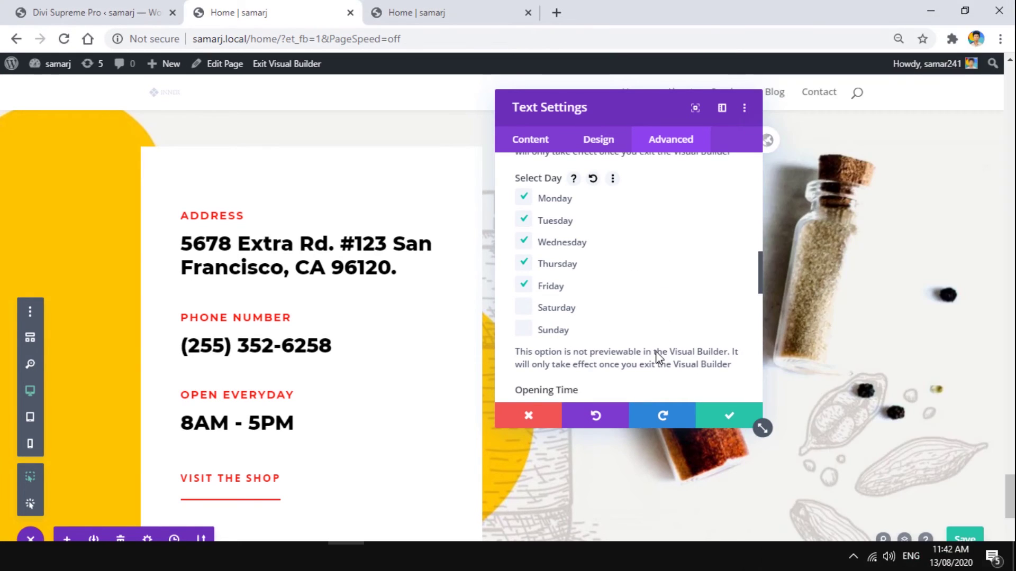
pyautogui.click(554, 266)
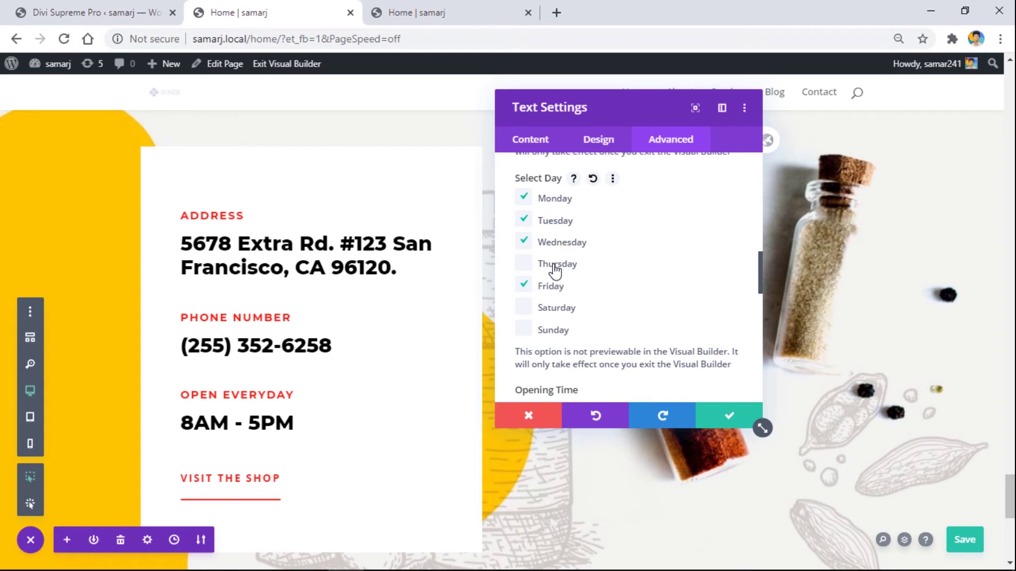
pyautogui.click(964, 541)
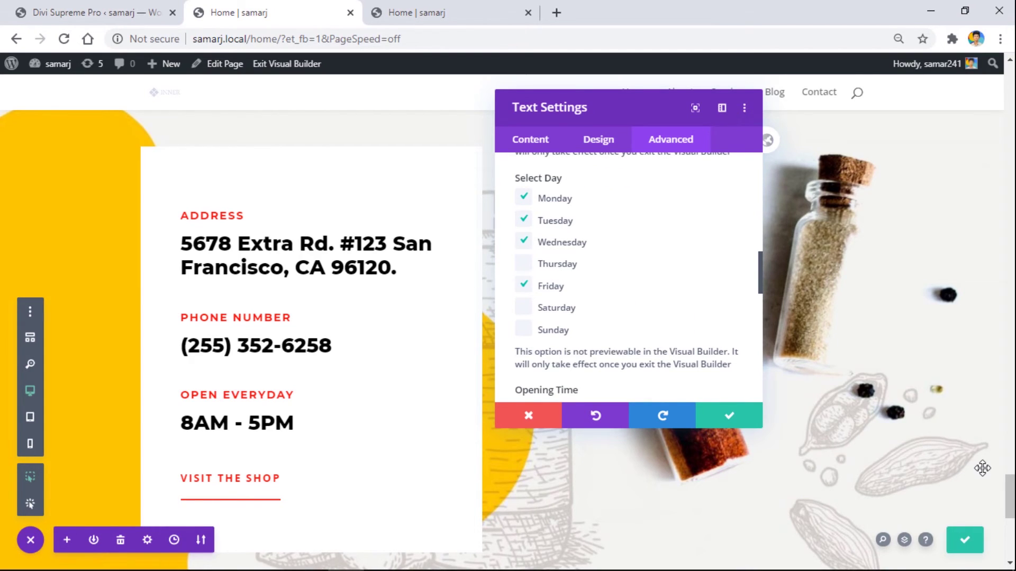
pyautogui.click(467, 10)
# Reload the live homepage at the contact card, confirming the phone number is now hidden.
pyautogui.scroll(-5, 712, 291)
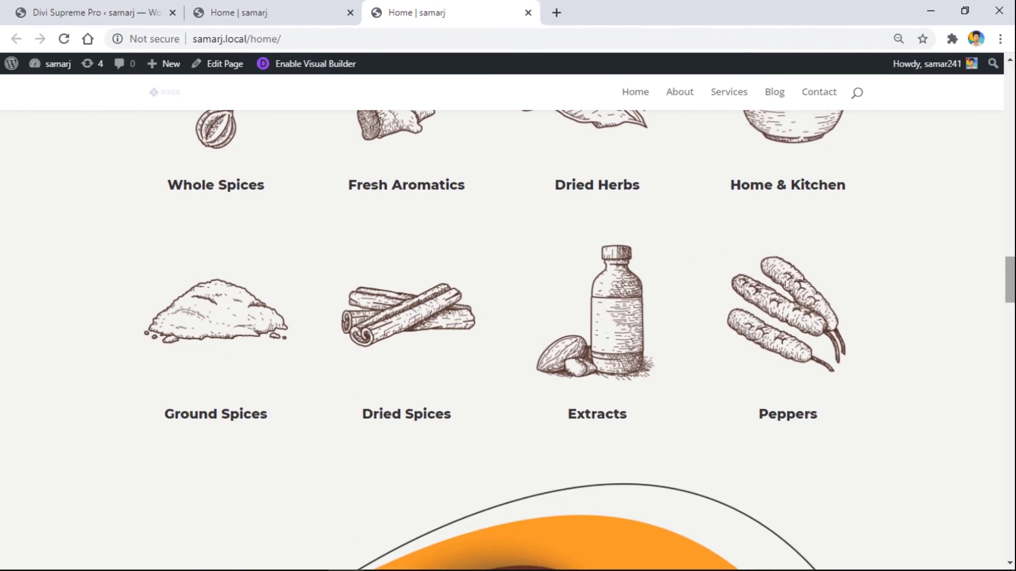
pyautogui.scroll(-15, 962, 365)
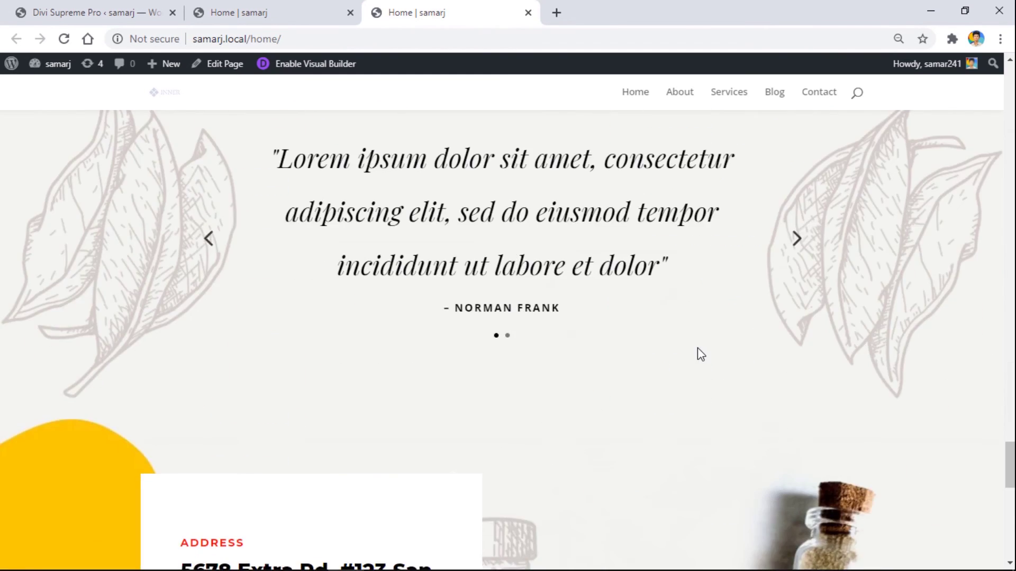
pyautogui.scroll(-10, 697, 348)
pyautogui.scroll(3, 267, 295)
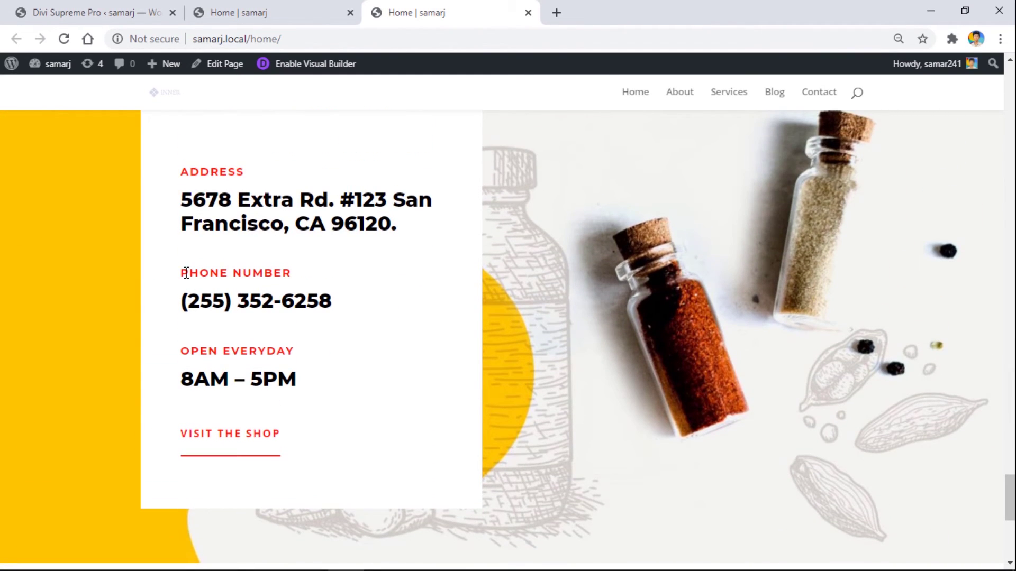
pyautogui.click(62, 39)
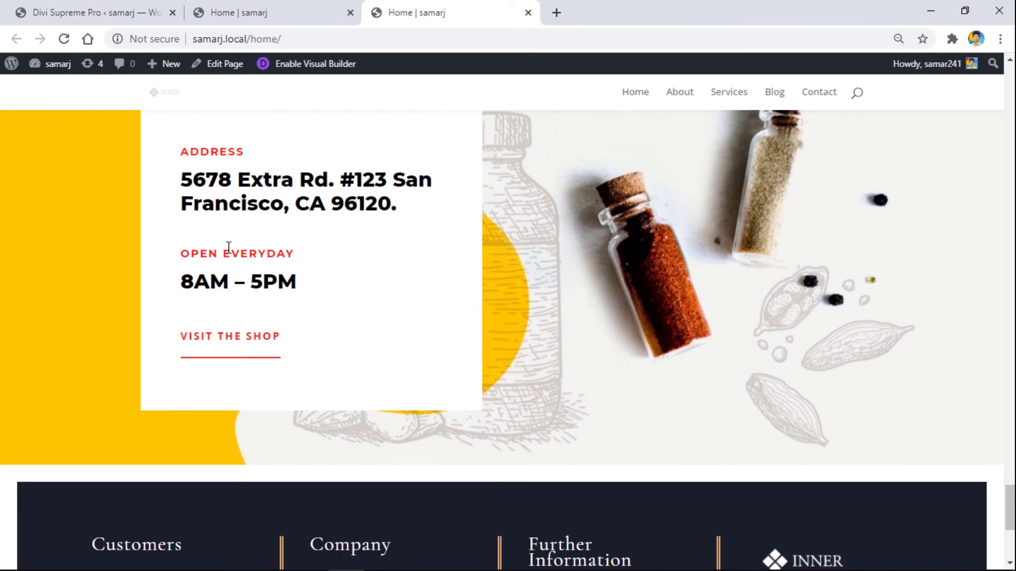
pyautogui.click(258, 10)
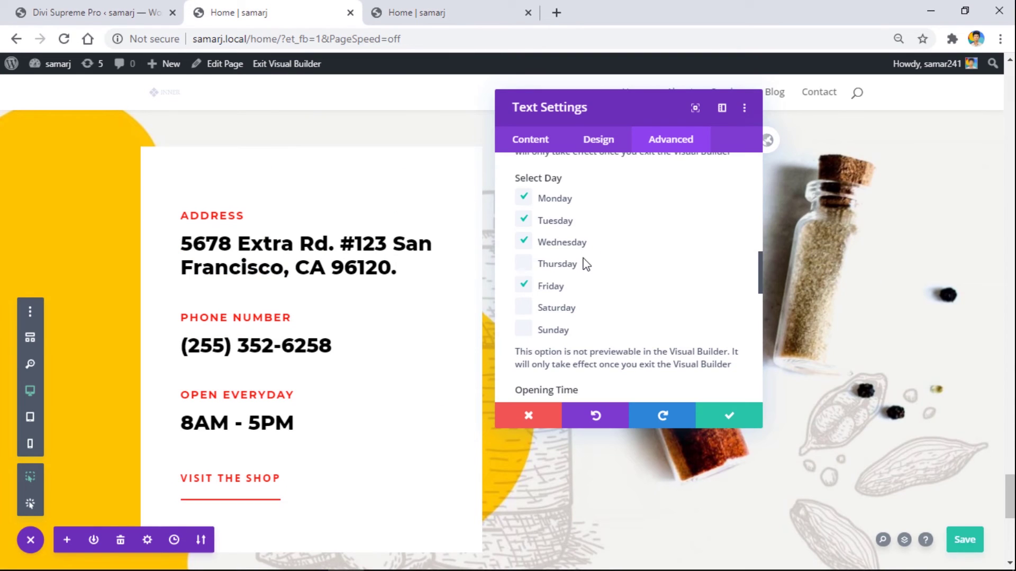
pyautogui.click(450, 7)
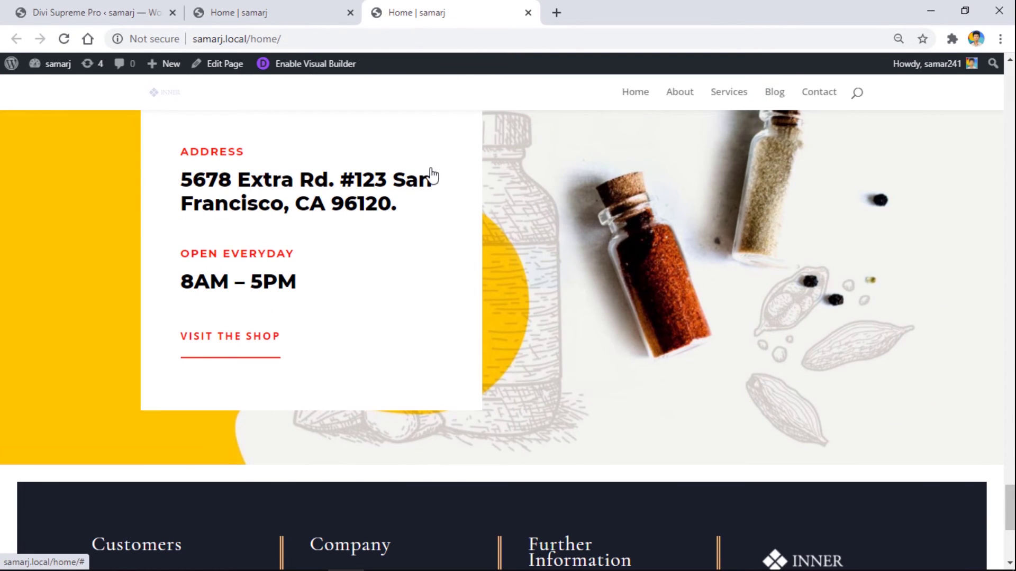